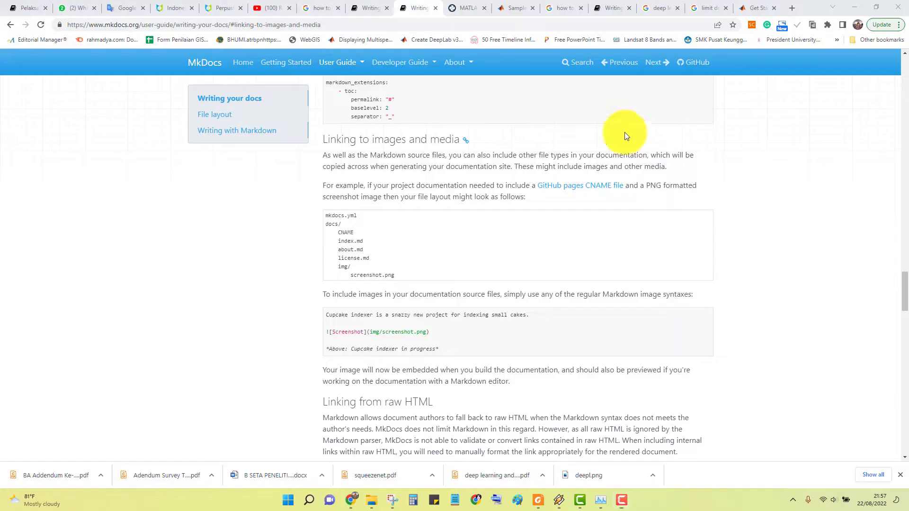
# Highlight the 'Linking to images and media' heading and the Markdown image-syntax sentence on mkdocs.org.
pyautogui.moveTo(334, 140); pyautogui.dragTo(468, 141)
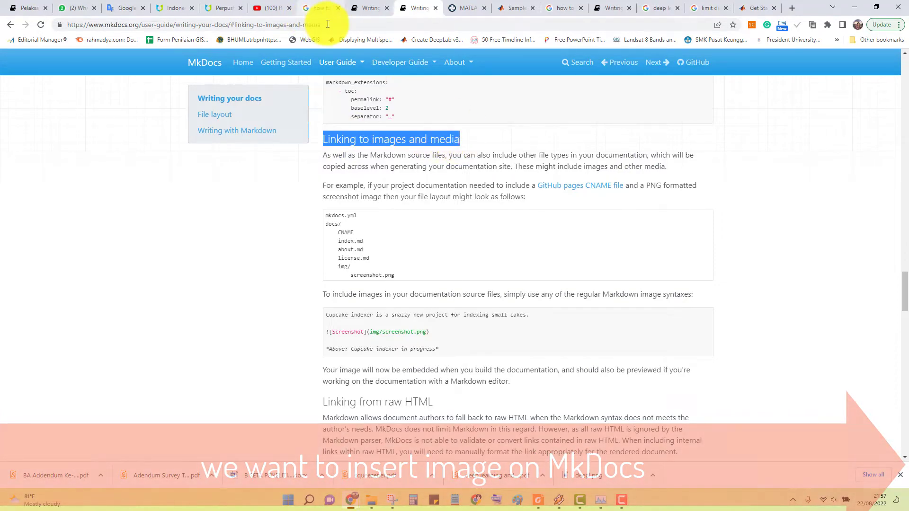
pyautogui.click(290, 25)
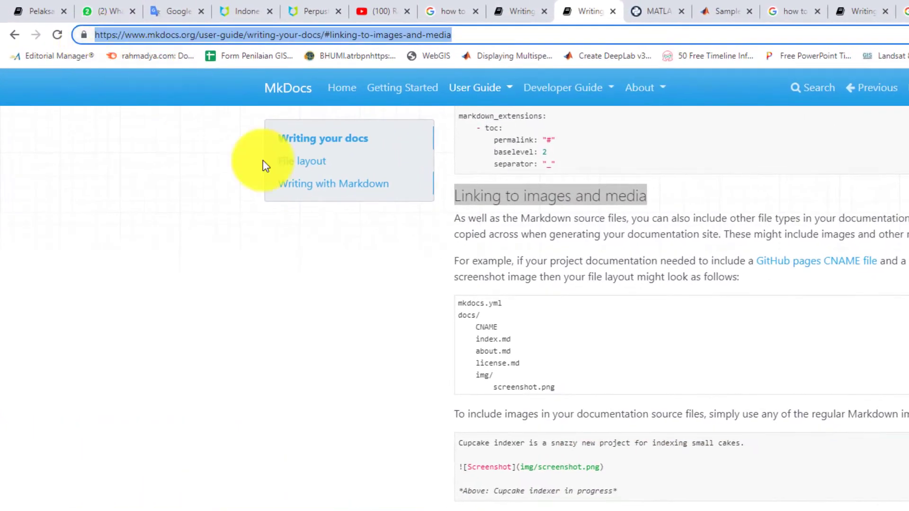
pyautogui.click(596, 383)
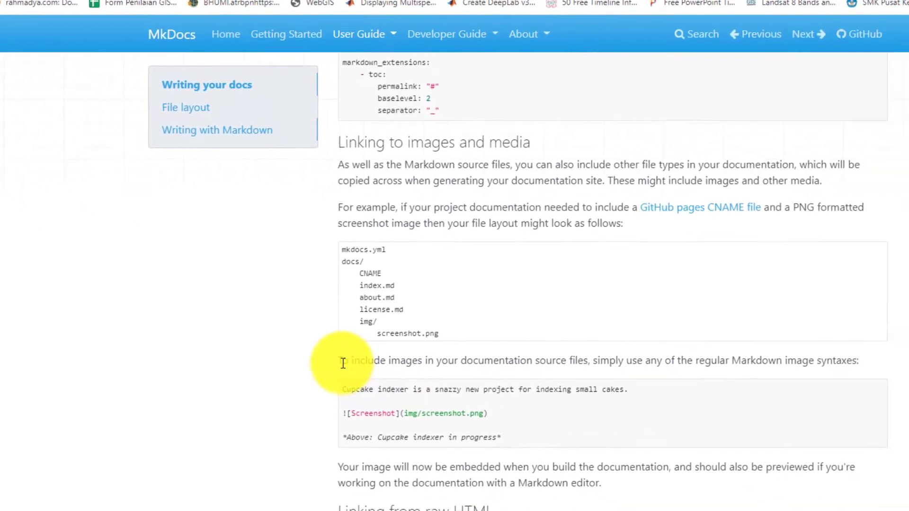
pyautogui.moveTo(343, 363); pyautogui.dragTo(720, 294)
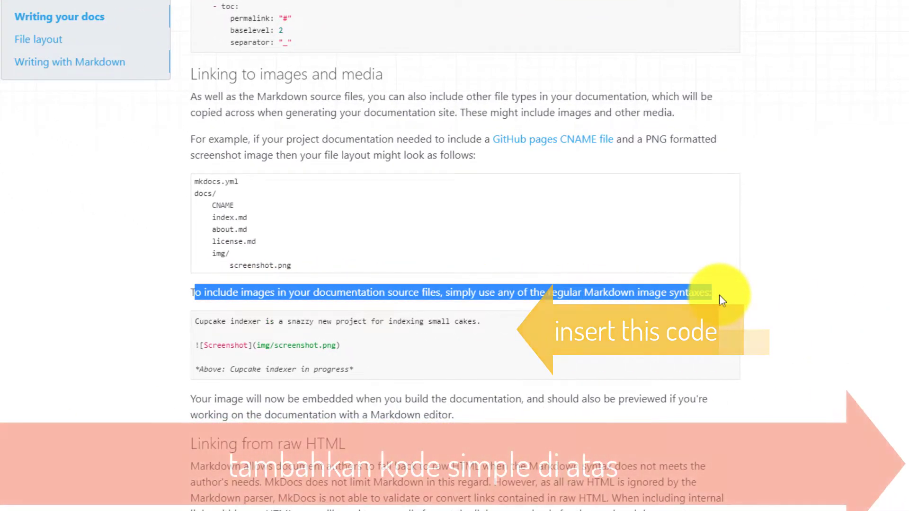
pyautogui.moveTo(585, 293); pyautogui.dragTo(667, 293)
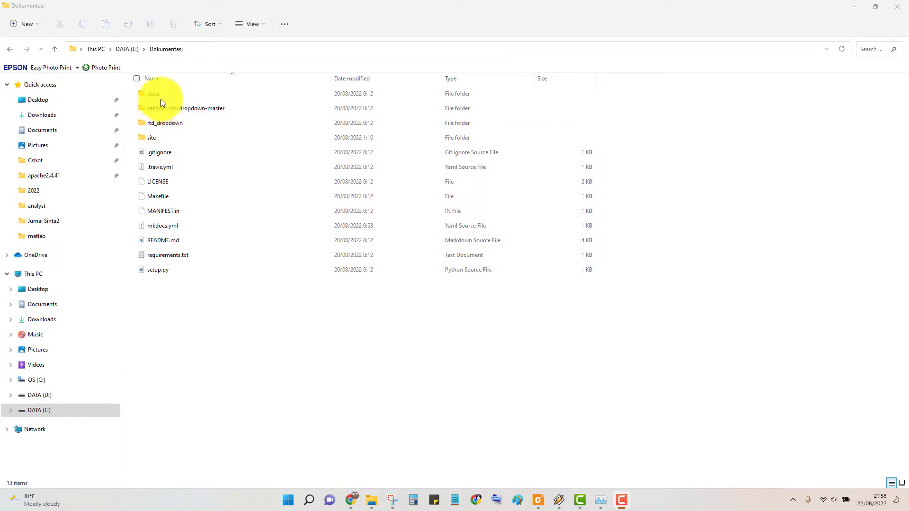
# Open docs\index.md in Visual Studio Code through the Open with menu.
pyautogui.click(158, 97)
pyautogui.doubleClick(158, 98)
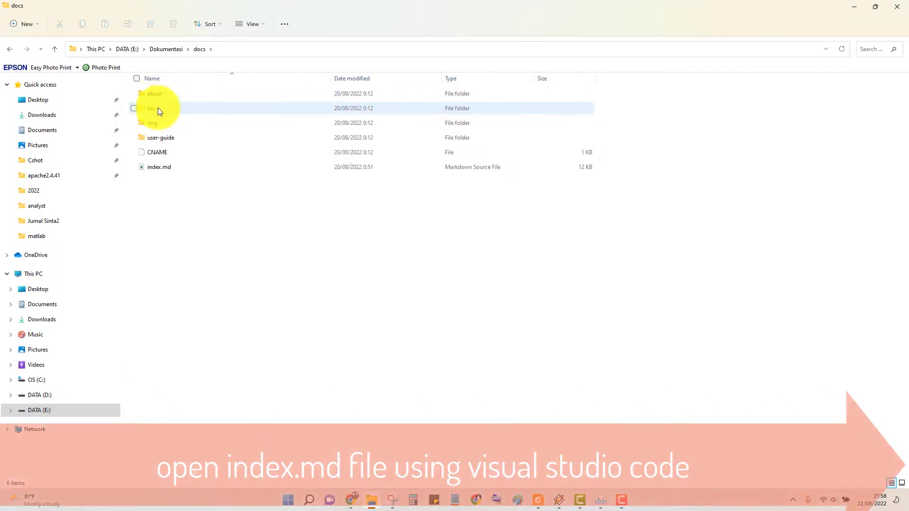
pyautogui.click(167, 171)
pyautogui.rightClick(169, 172)
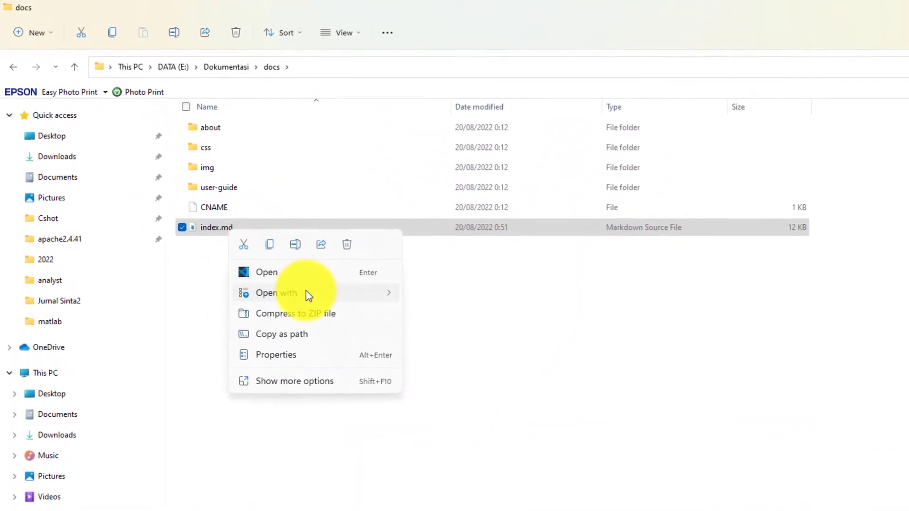
pyautogui.moveTo(277, 293)
pyautogui.click(267, 277)
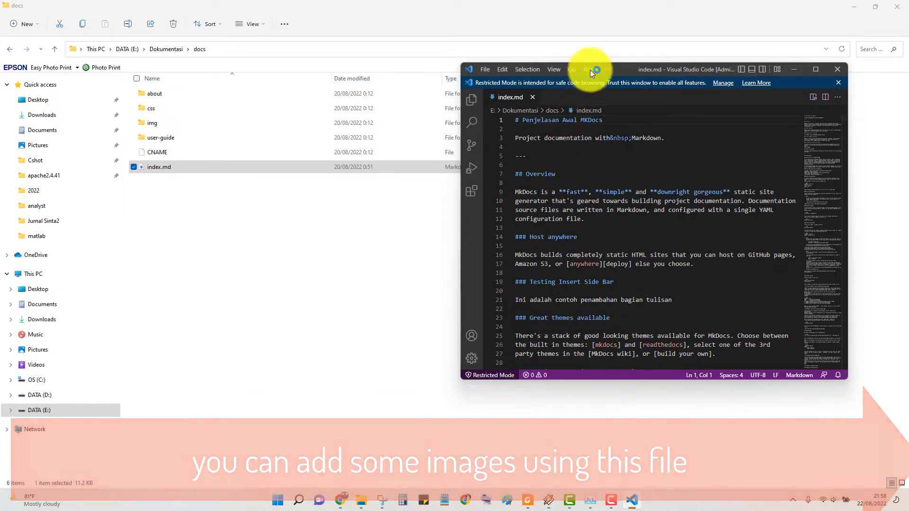
pyautogui.scroll(-3, 661, 159)
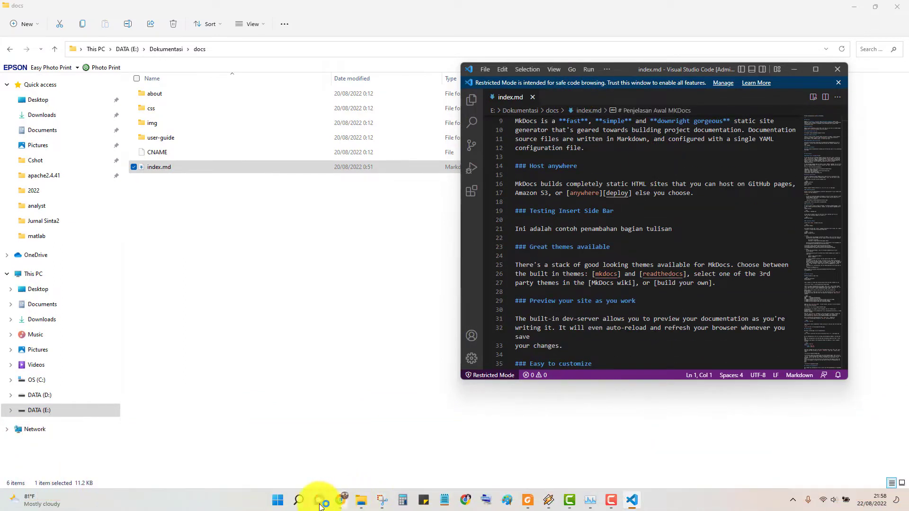
# Launch Anaconda Powershell Prompt from the Anaconda3 (64-bit) apps group and position its window.
pyautogui.click(278, 503)
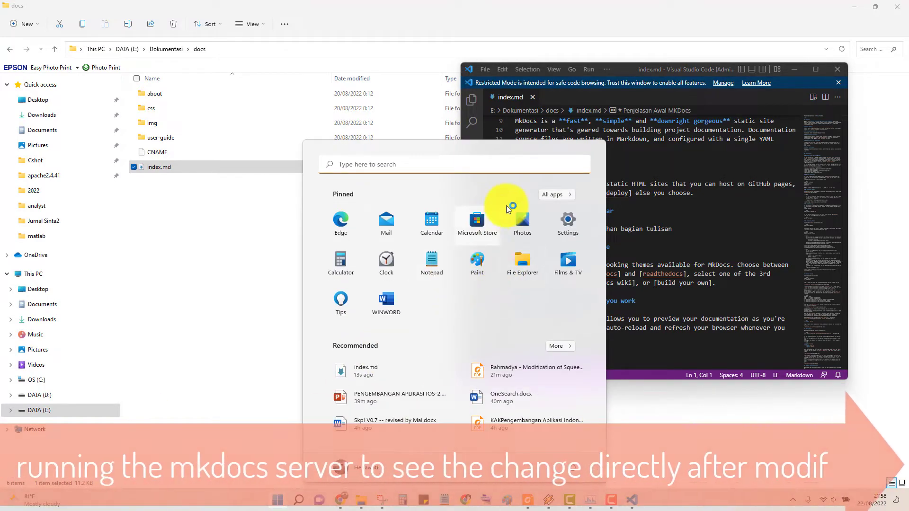
pyautogui.click(572, 194)
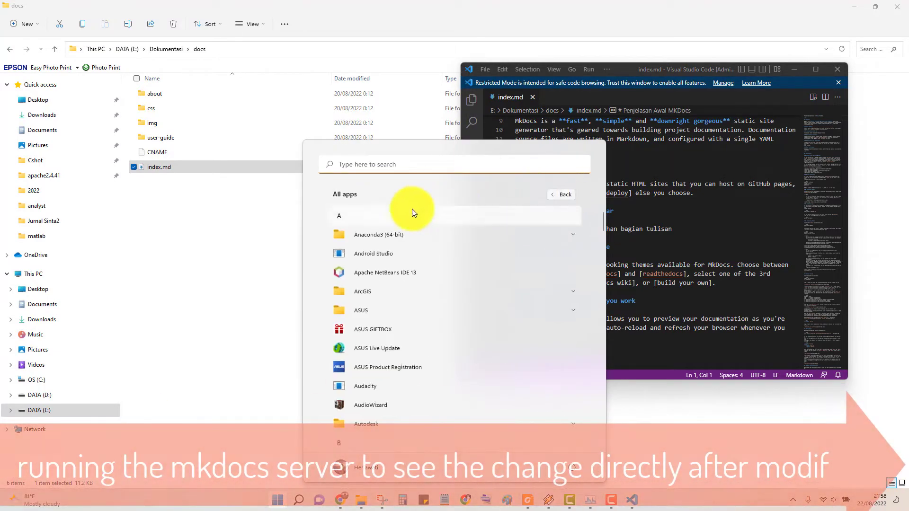
pyautogui.click(377, 238)
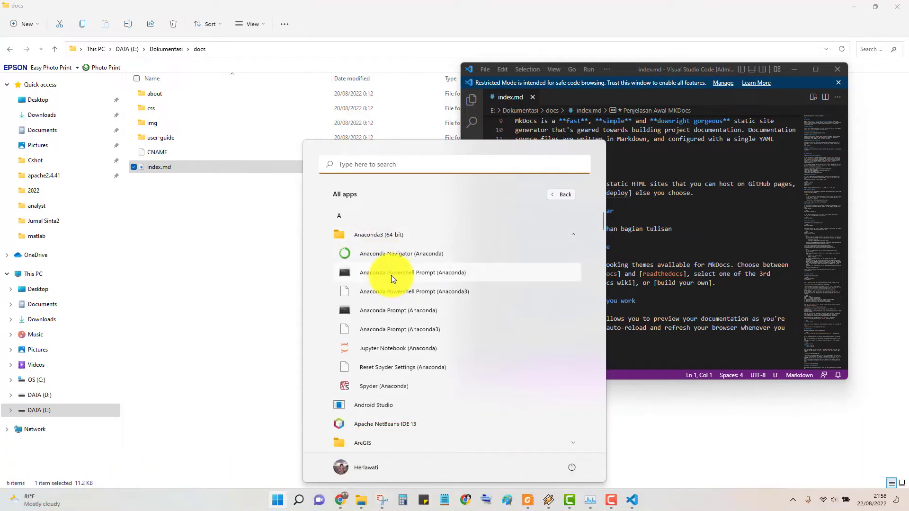
pyautogui.click(392, 276)
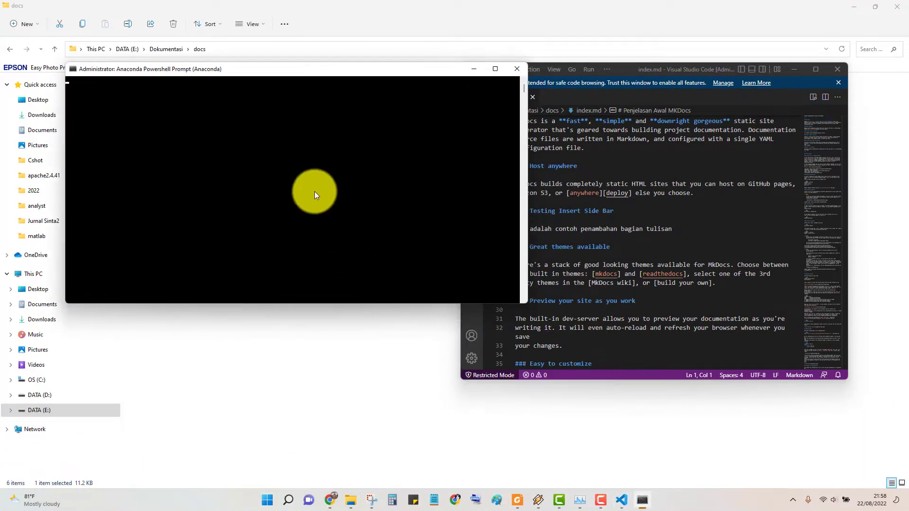
pyautogui.moveTo(300, 78); pyautogui.dragTo(318, 238)
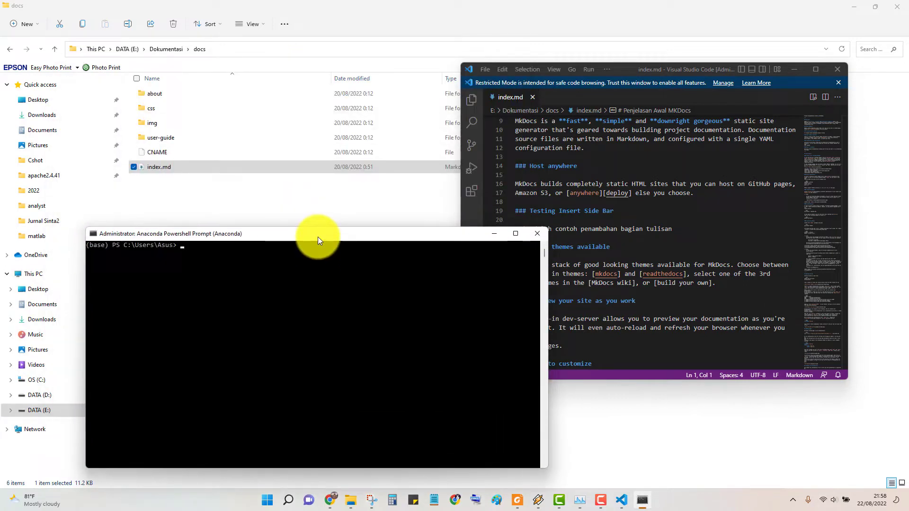
pyautogui.keyDown('ctrl'); pyautogui.scroll(2, 326, 288); pyautogui.keyUp('ctrl')
pyautogui.keyDown('ctrl'); pyautogui.scroll(2, 326, 288); pyautogui.keyUp('ctrl')
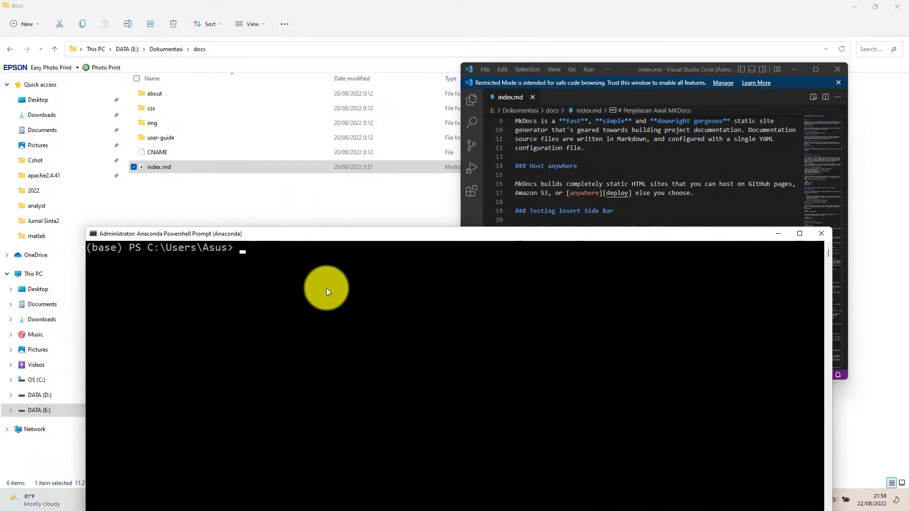
pyautogui.moveTo(327, 234); pyautogui.dragTo(361, 232)
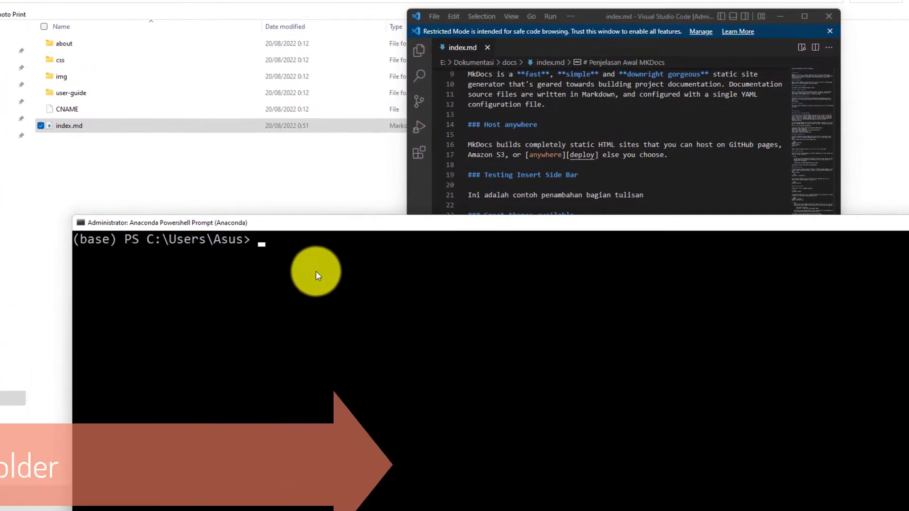
# Move into E:\dokumentasi, list its files with dir, and start typing mkdocs.
pyautogui.write('E:')
pyautogui.press('Return')
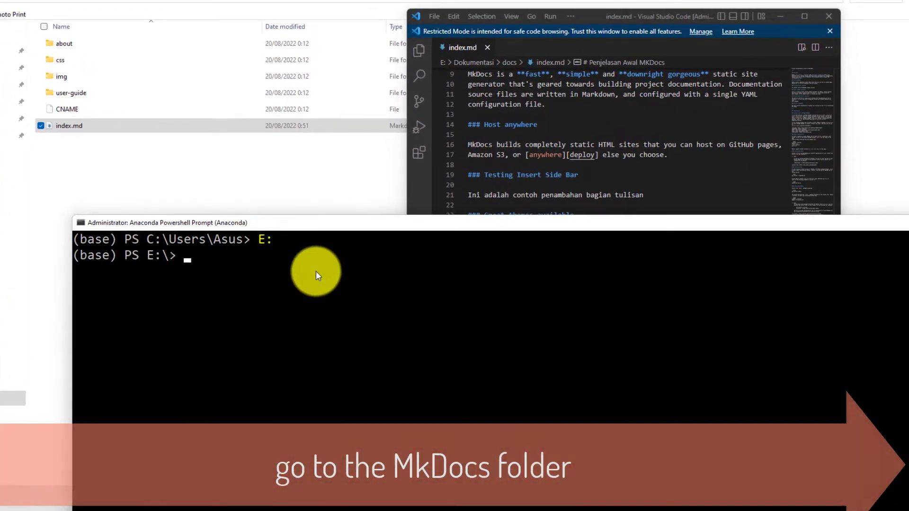
pyautogui.write('cd dokum')
pyautogui.write('entasi')
pyautogui.press('Return')
pyautogui.write('dir')
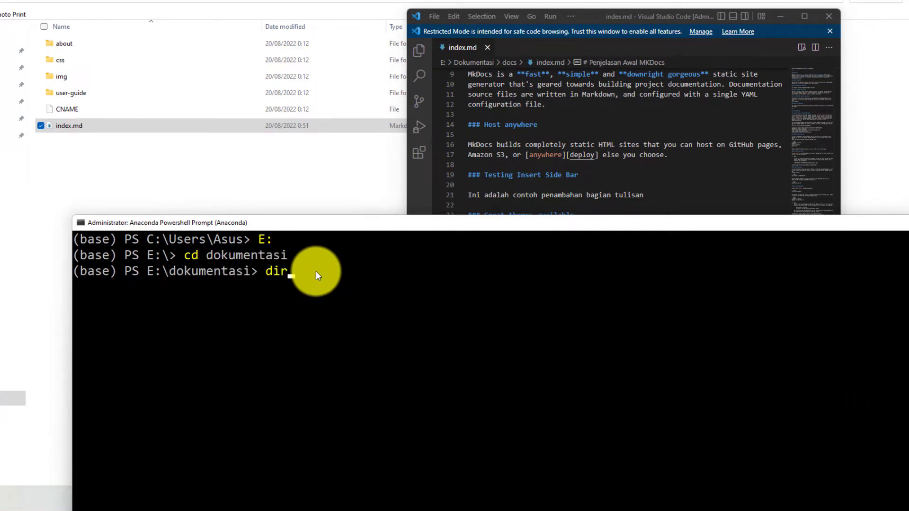
pyautogui.press('Return')
pyautogui.moveTo(392, 231); pyautogui.dragTo(382, 114)
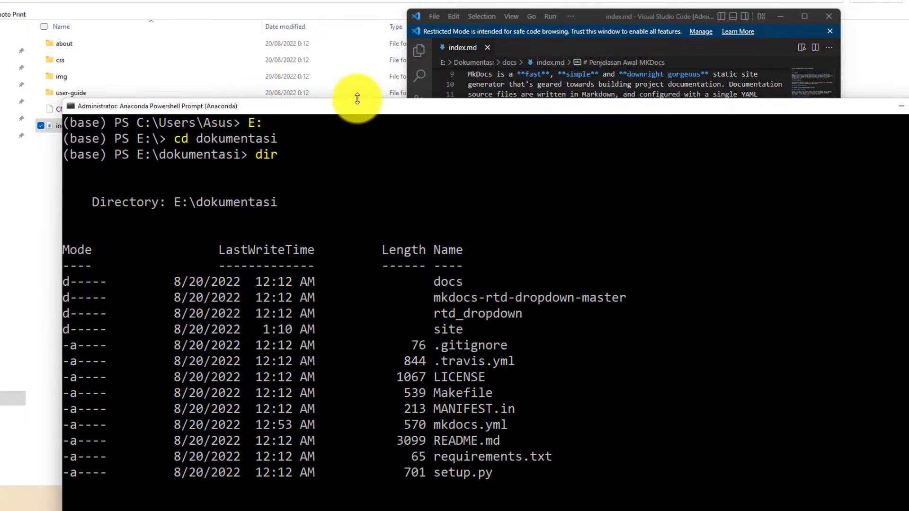
pyautogui.moveTo(357, 99)
pyautogui.mouseDown()
pyautogui.moveTo(364, 248)
pyautogui.moveTo(364, 120)
pyautogui.mouseUp()
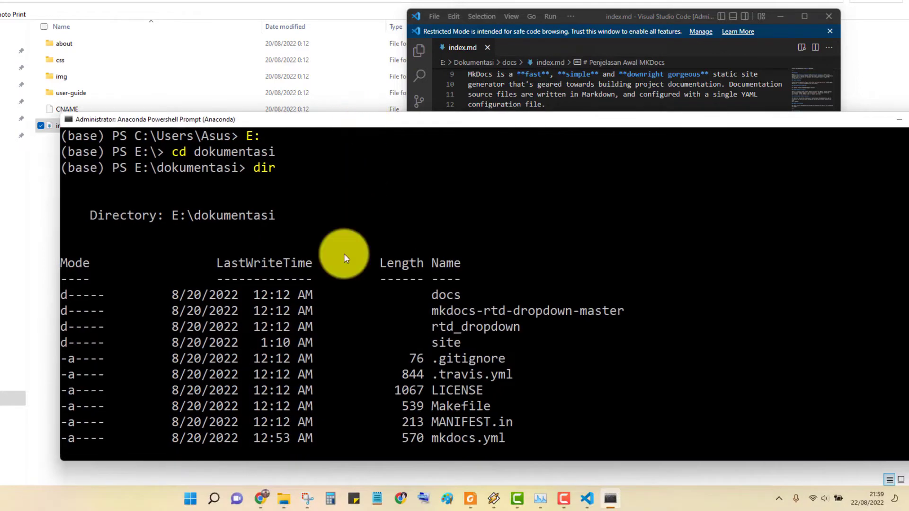
pyautogui.write('mentasi> mkdocs')
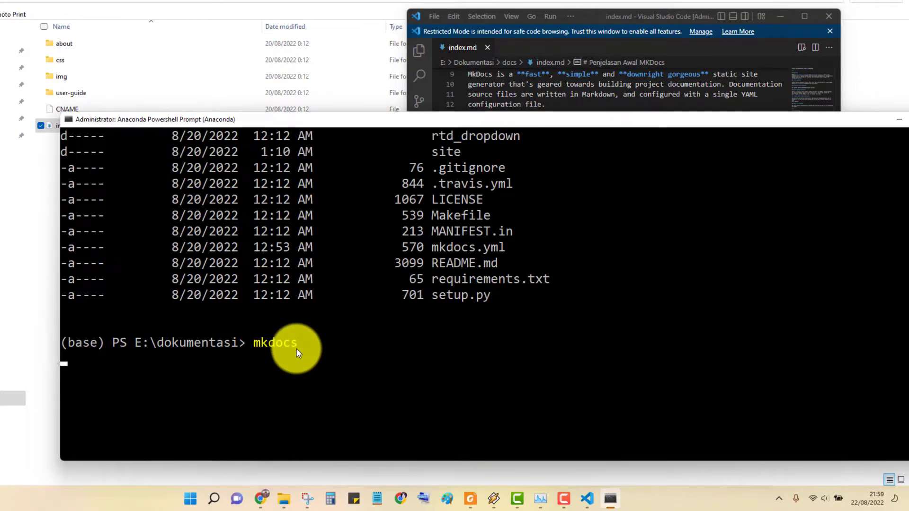
# Run mkdocs alone to view its usage help.
pyautogui.press('Return')
pyautogui.scroll(-2, 348, 358)
pyautogui.scroll(-1, 348, 359)
pyautogui.scroll(2, 348, 358)
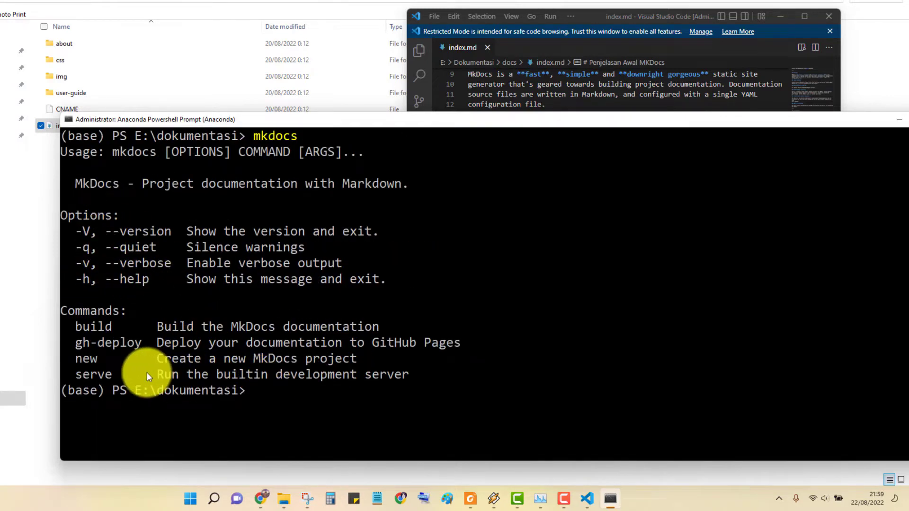
pyautogui.rightClick(265, 394)
pyautogui.write('mkdo')
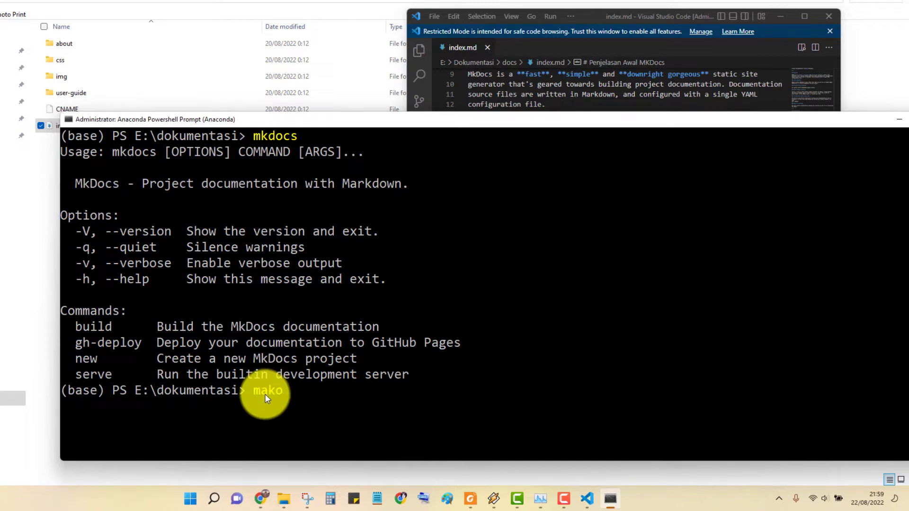
pyautogui.press('BackSpace')
pyautogui.write('docs serve')
pyautogui.press('Return')
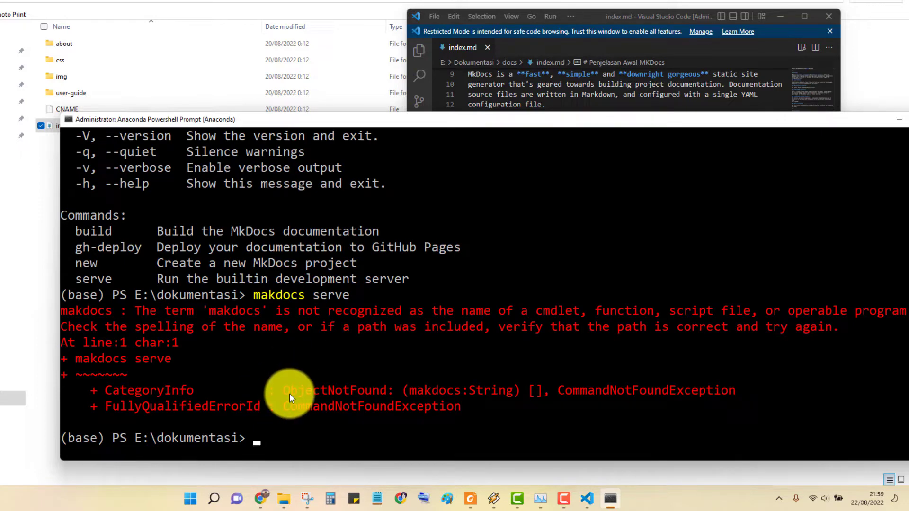
pyautogui.write('mkdocs ser')
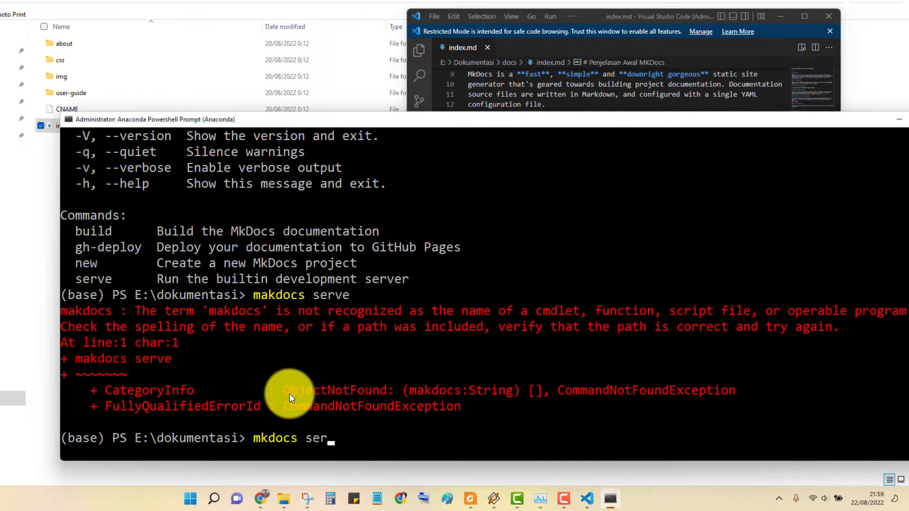
pyautogui.write('ve')
pyautogui.press('Return')
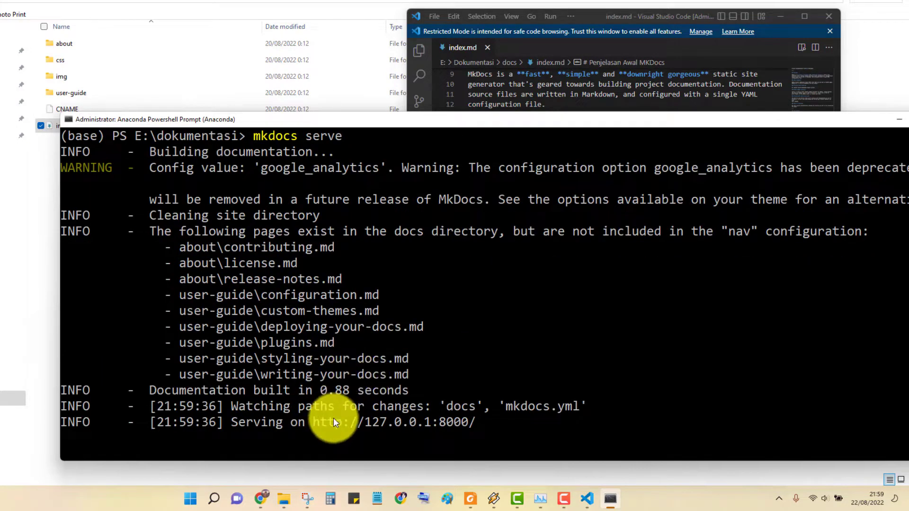
pyautogui.moveTo(314, 422); pyautogui.dragTo(471, 427)
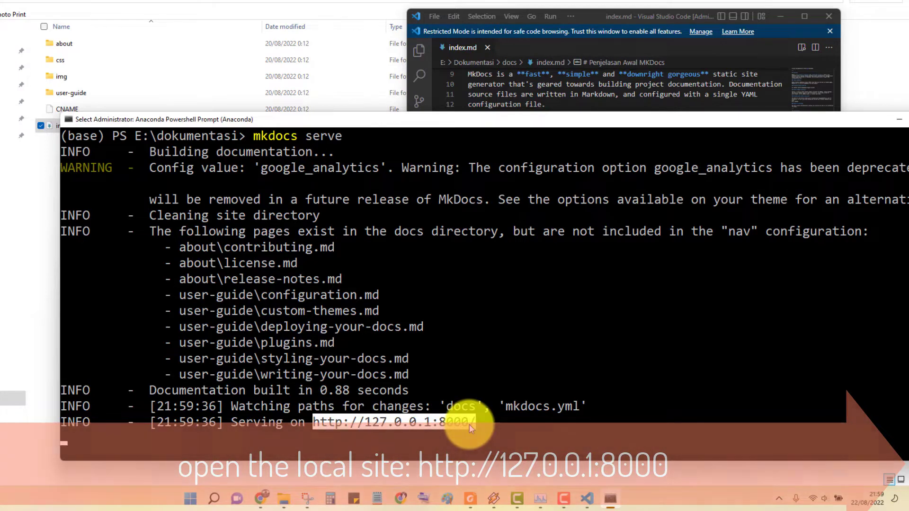
pyautogui.hotkey('ctrl', 'c')
pyautogui.click(260, 499)
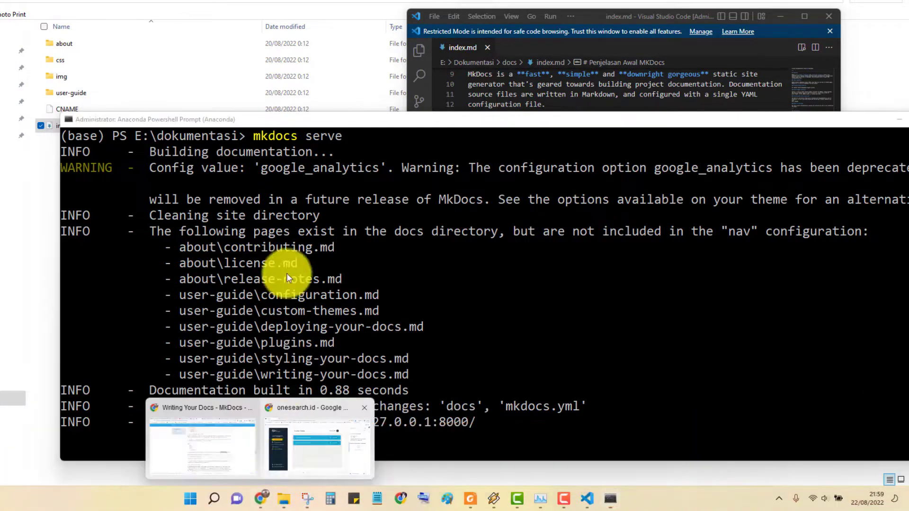
pyautogui.click(244, 466)
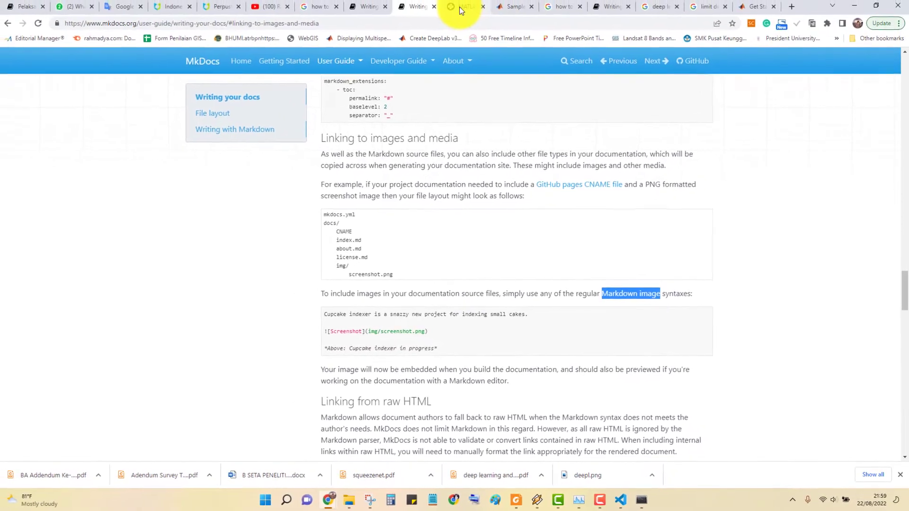
pyautogui.rightClick(416, 9)
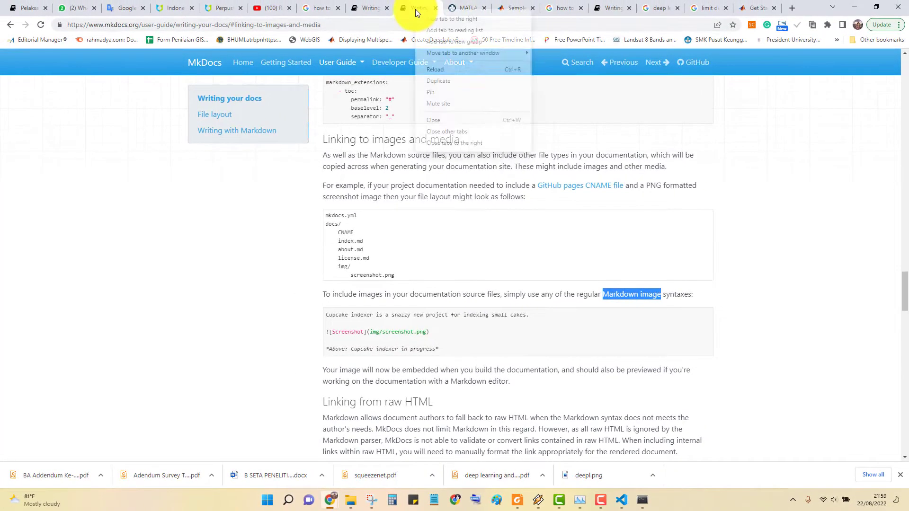
pyautogui.click(440, 19)
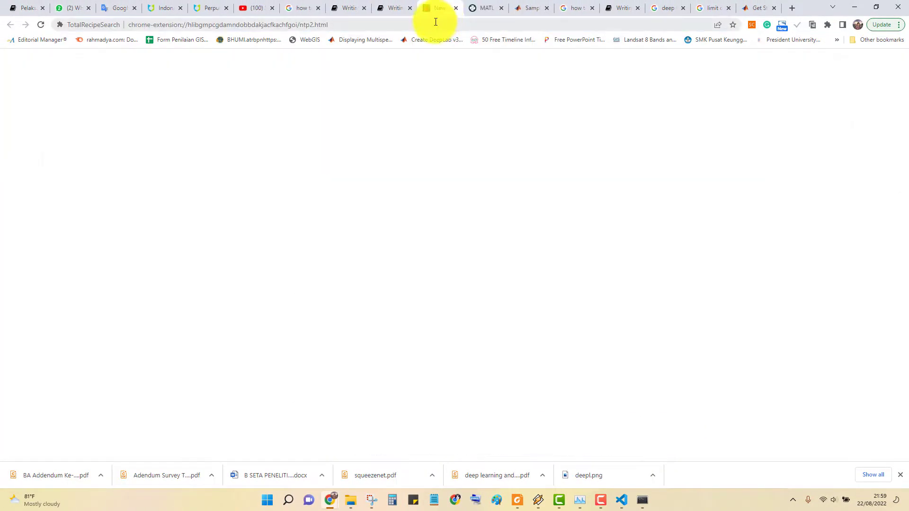
pyautogui.write('http://127.0.0.1:8000/')
pyautogui.press('Return')
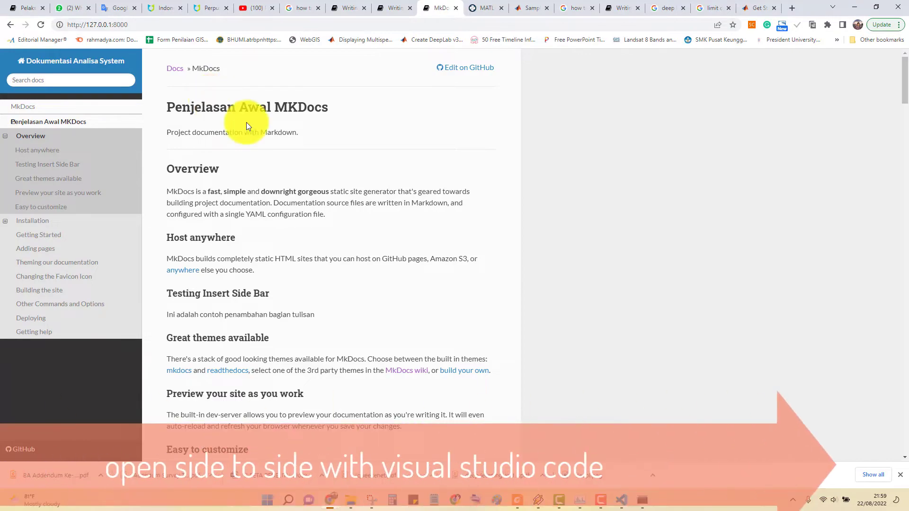
pyautogui.press('super+Tab')
# Insert blank lines after the Host anywhere paragraph (line 17) in index.md.
pyautogui.press('Right')
pyautogui.press('Return')
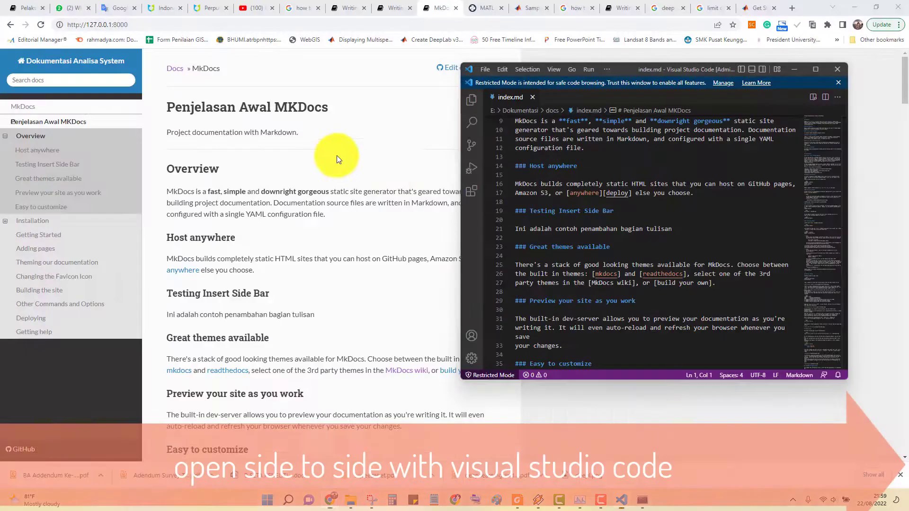
pyautogui.moveTo(637, 71); pyautogui.dragTo(416, 79)
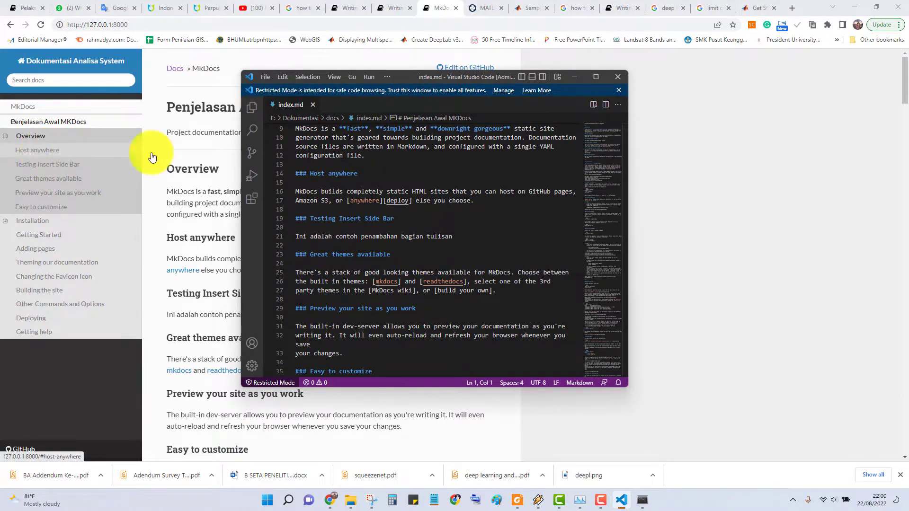
pyautogui.click(479, 201)
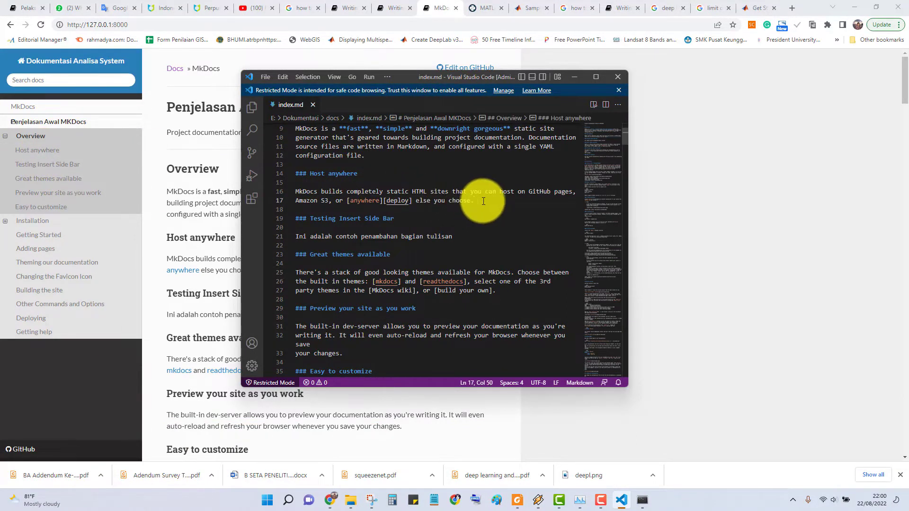
pyautogui.press('Return')
pyautogui.press('Return')
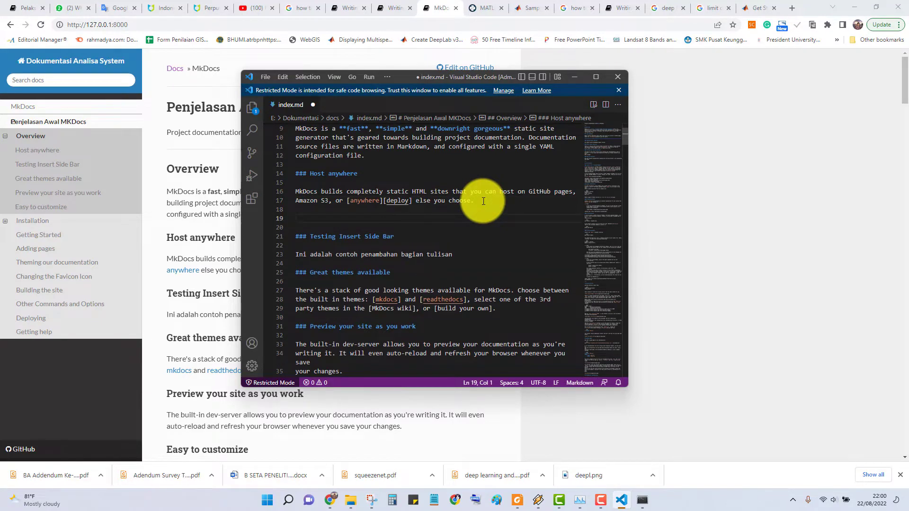
# Check the example image path on mkdocs.org, then bring up the docs folder.
pyautogui.click(393, 6)
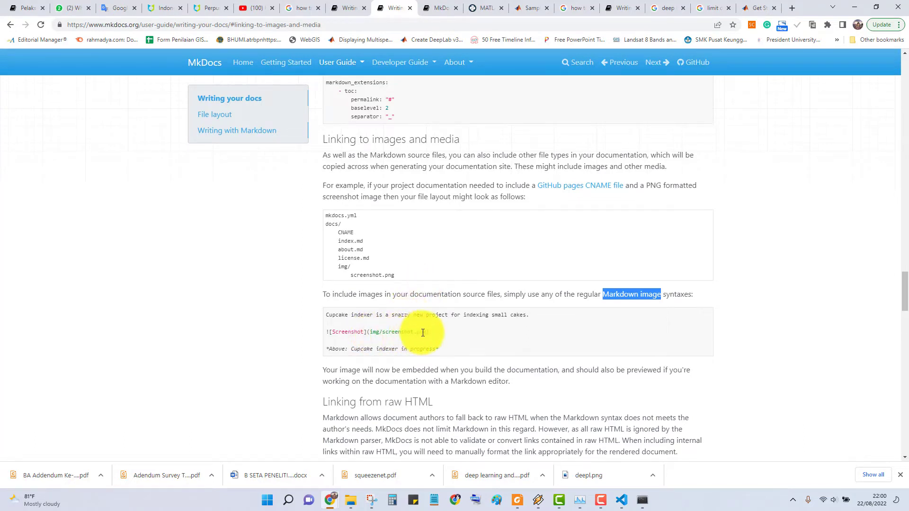
pyautogui.moveTo(381, 332); pyautogui.dragTo(423, 332)
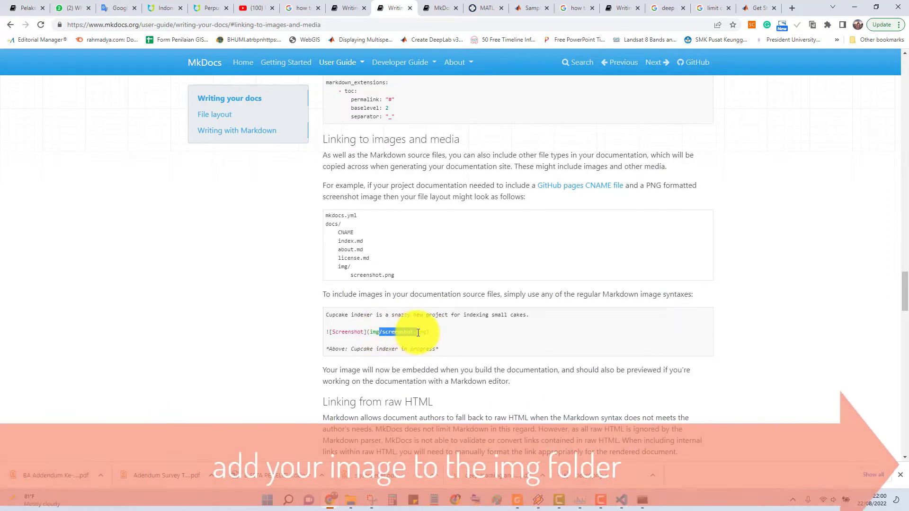
pyautogui.click(351, 500)
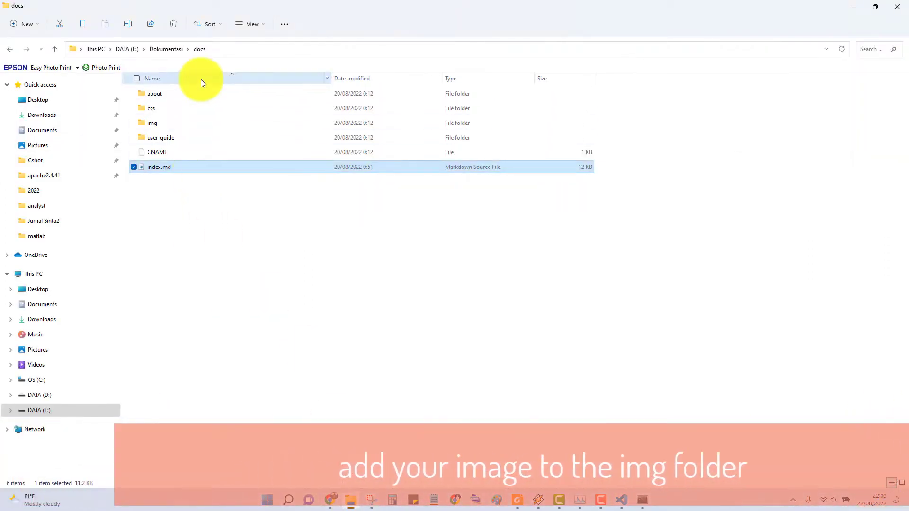
# Open docs\img and a second Explorer window on Pictures set to Large icons.
pyautogui.doubleClick(157, 123)
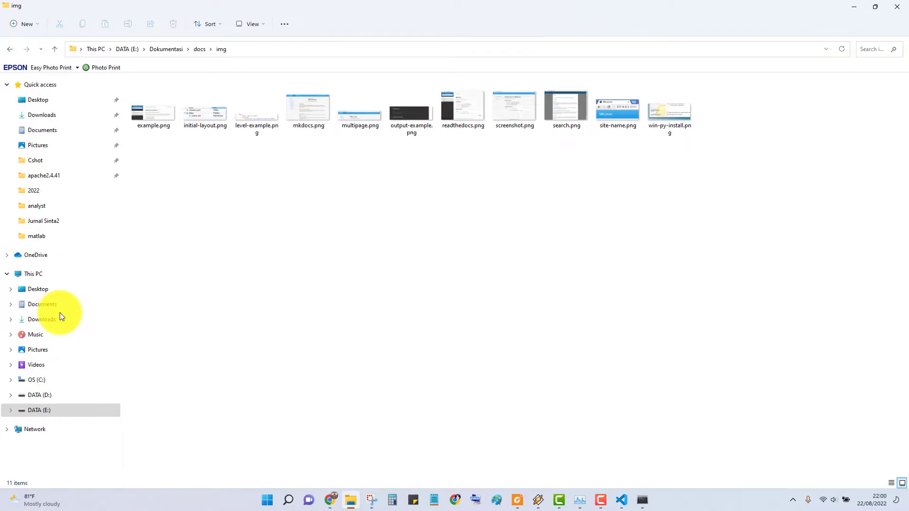
pyautogui.press('super+e')
pyautogui.doubleClick(263, 10)
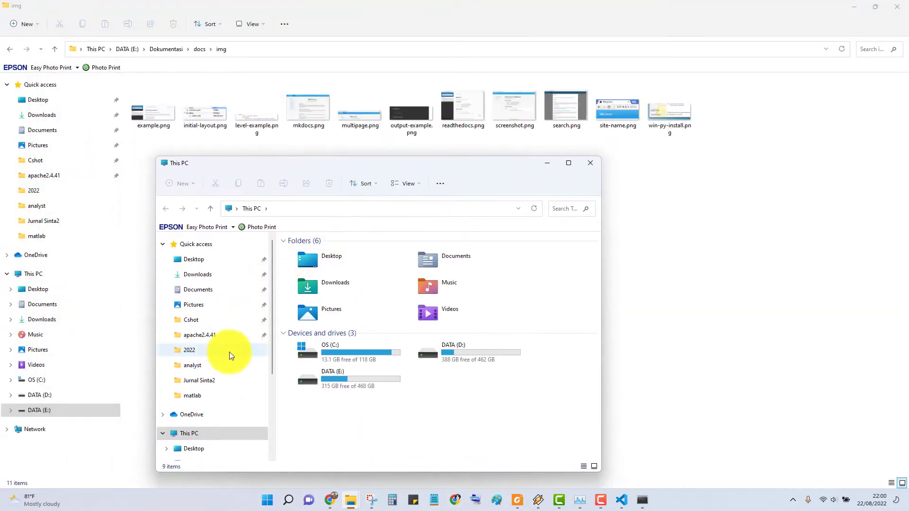
pyautogui.click(194, 305)
pyautogui.moveTo(303, 164); pyautogui.dragTo(389, 157)
pyautogui.scroll(-2, 423, 277)
pyautogui.scroll(-4, 424, 277)
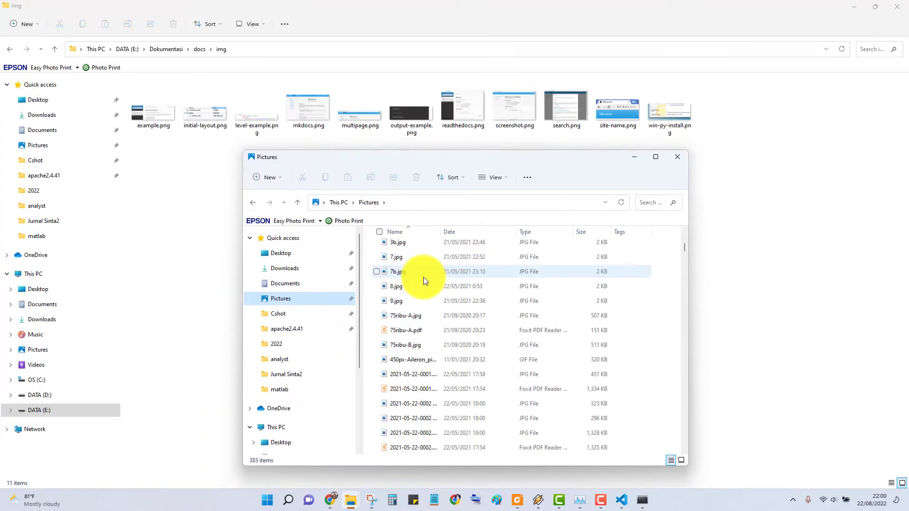
pyautogui.click(483, 185)
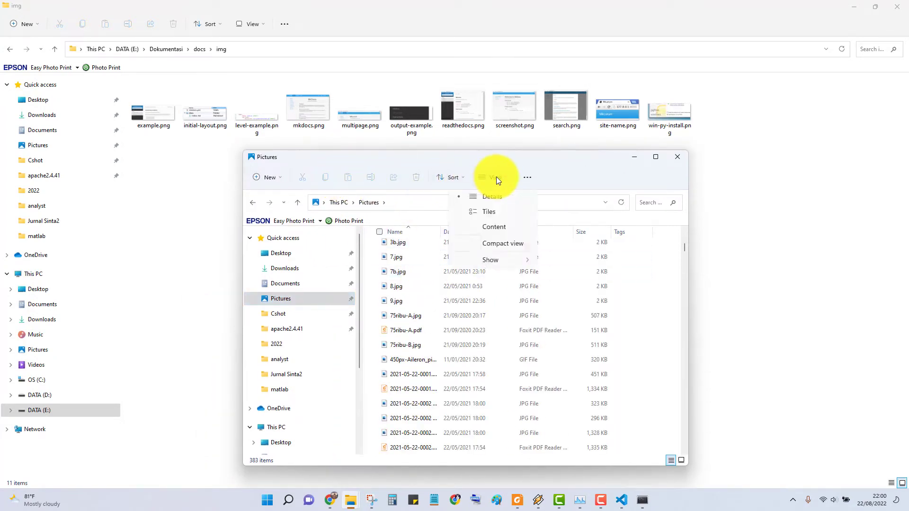
pyautogui.click(488, 215)
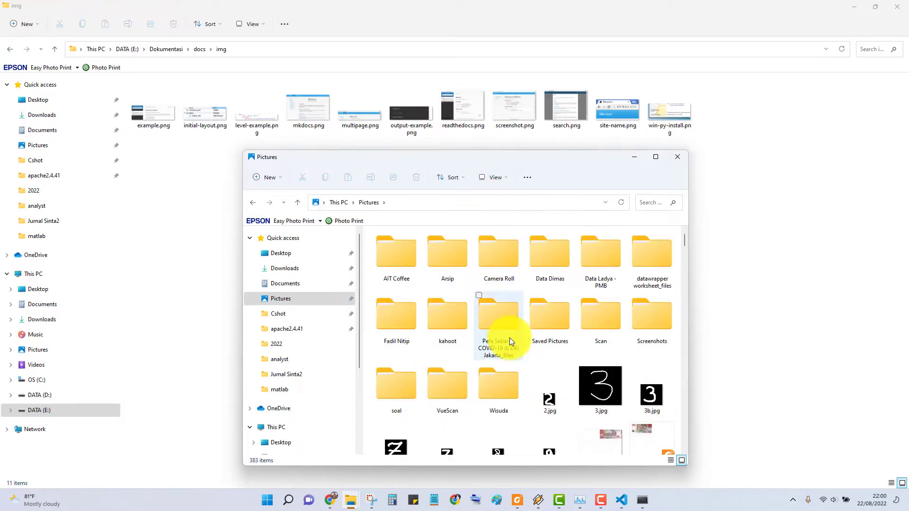
pyautogui.scroll(-5, 510, 337)
pyautogui.scroll(-5, 507, 342)
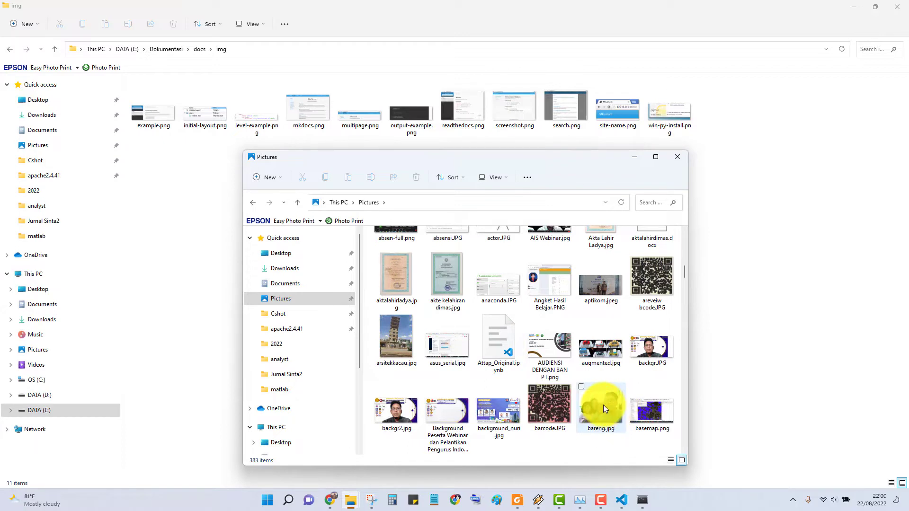
# Drag bareng.jpg from Pictures into the img folder.
pyautogui.moveTo(603, 405); pyautogui.dragTo(181, 164)
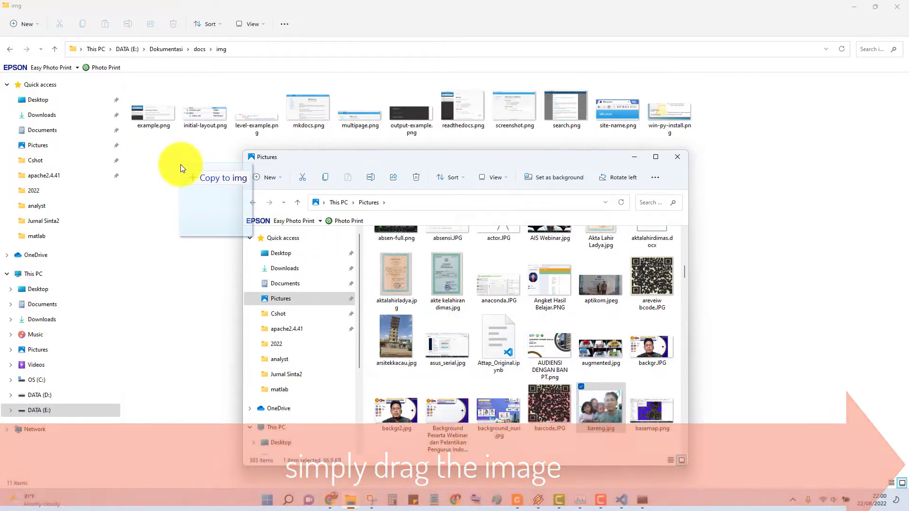
pyautogui.moveTo(181, 164); pyautogui.dragTo(181, 164)
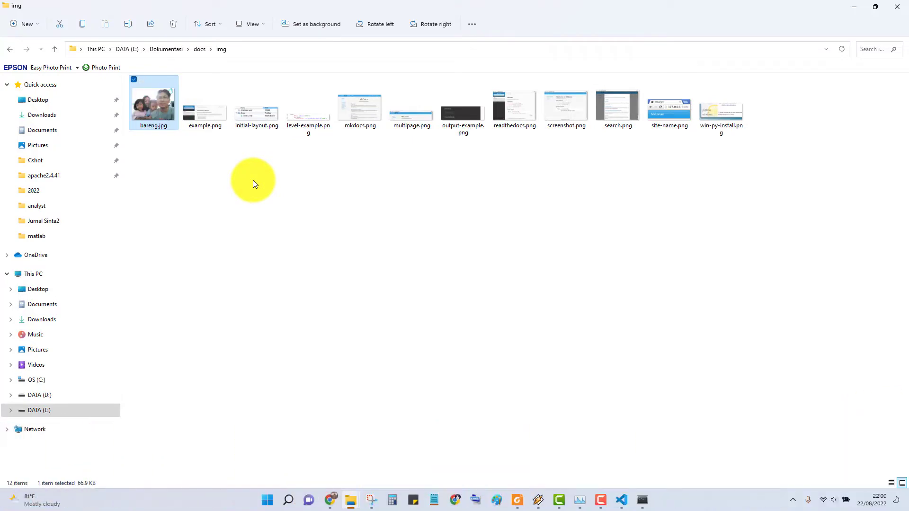
pyautogui.hotkey('alt', 'Tab')
pyautogui.hotkey('alt', 'Tab')
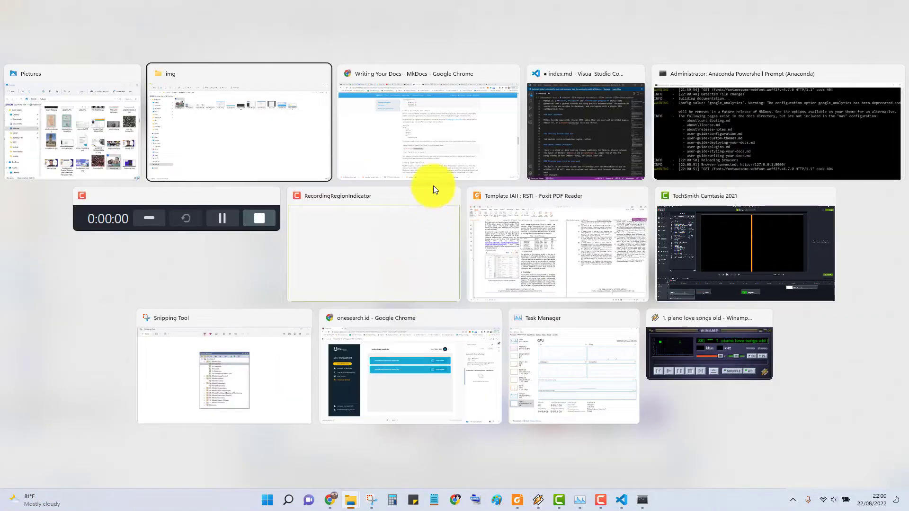
pyautogui.click(560, 121)
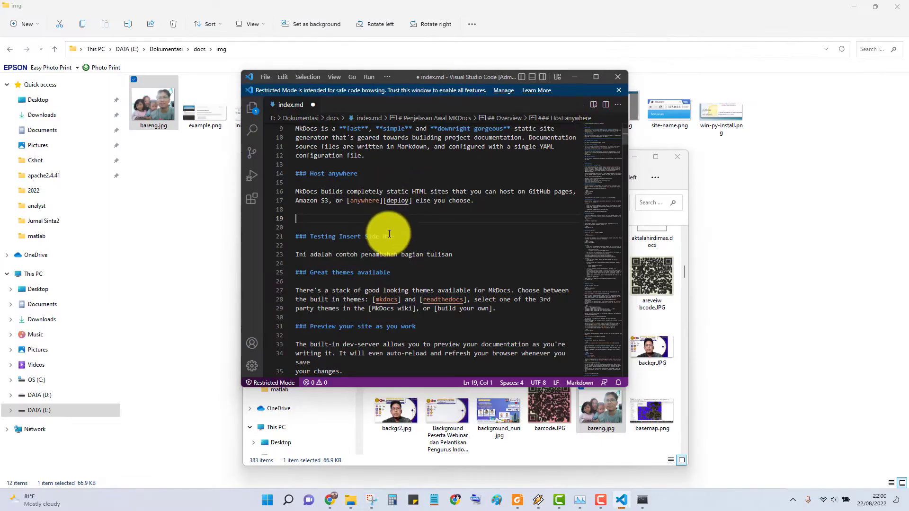
pyautogui.click(440, 63)
pyautogui.hotkey('alt', 'Tab')
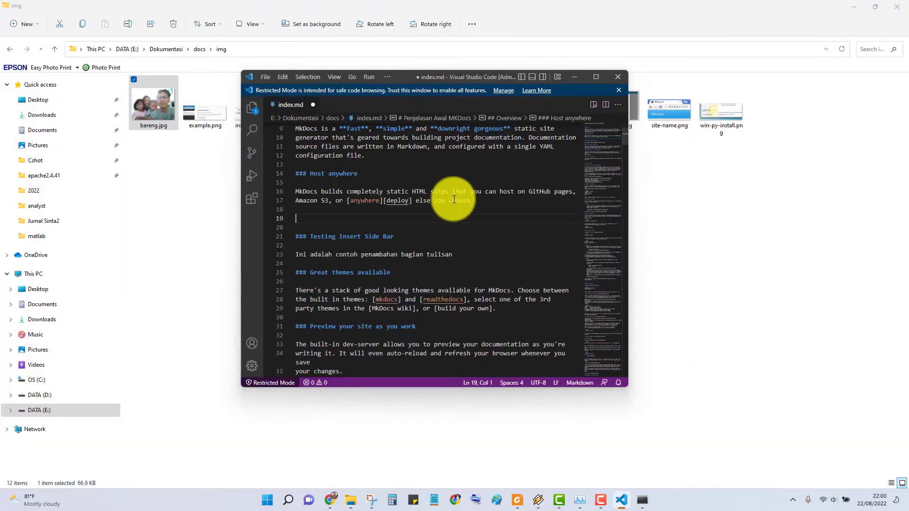
pyautogui.hotkey('alt', 'Tab')
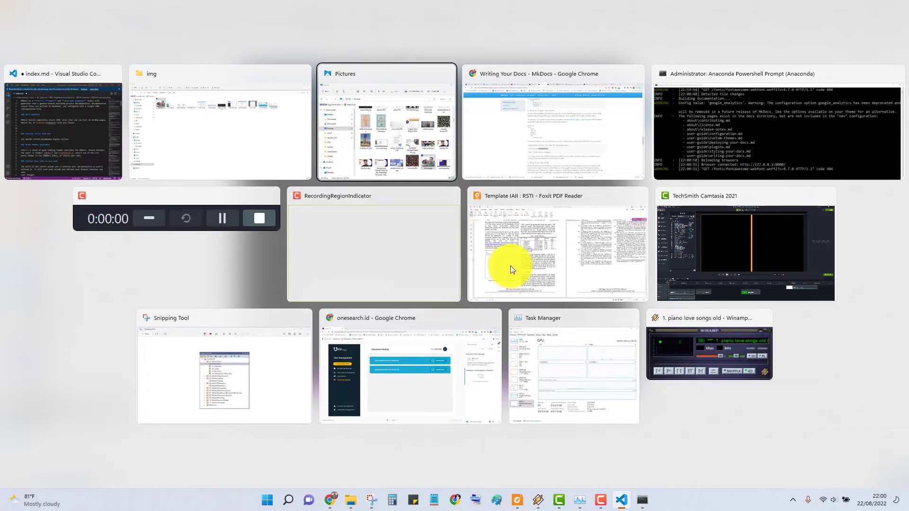
# Copy the example image link from the mkdocs.org Writing your docs page.
pyautogui.click(575, 129)
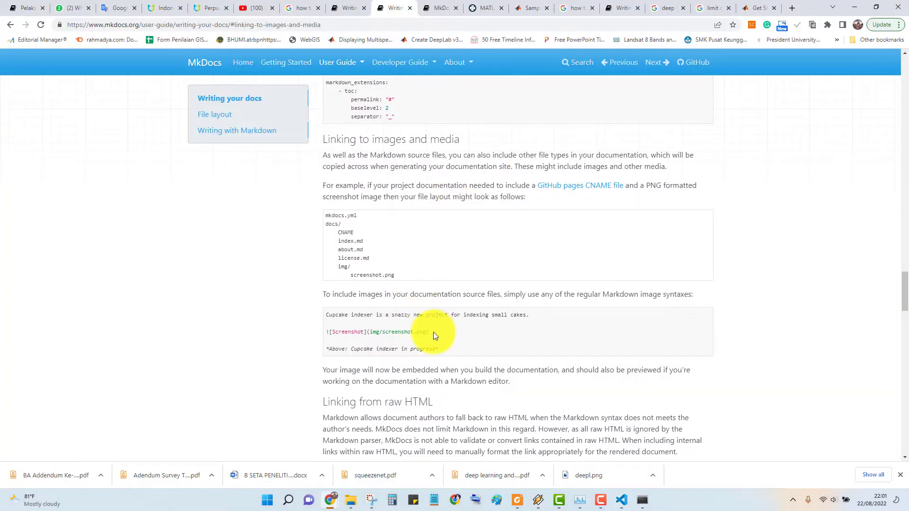
pyautogui.moveTo(432, 331); pyautogui.dragTo(324, 333)
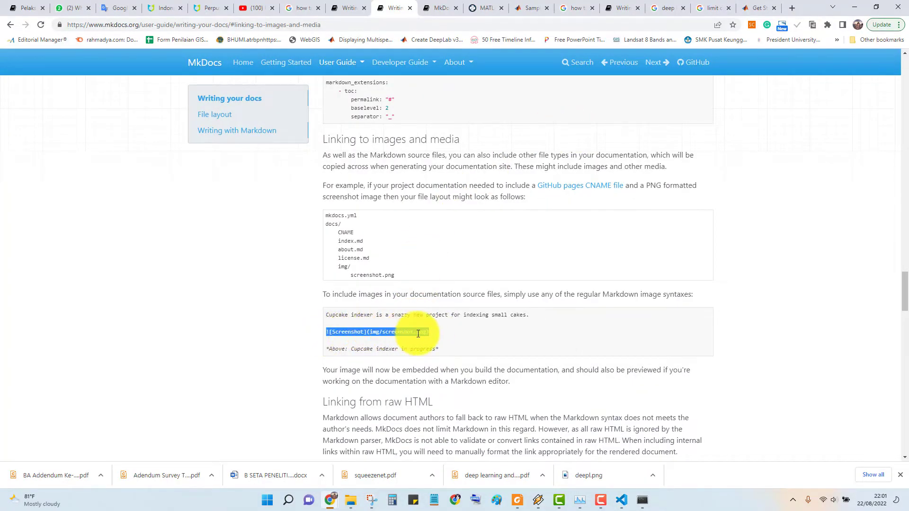
pyautogui.hotkey('ctrl', 'c')
pyautogui.hotkey('alt', 'Tab')
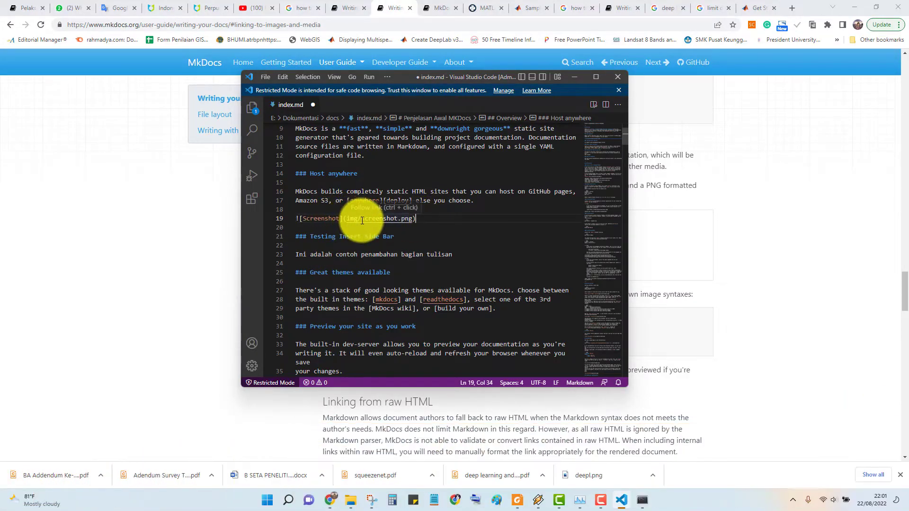
# Change line 19's image to img/bareng.jpg and save index.md.
pyautogui.moveTo(364, 219); pyautogui.dragTo(412, 222)
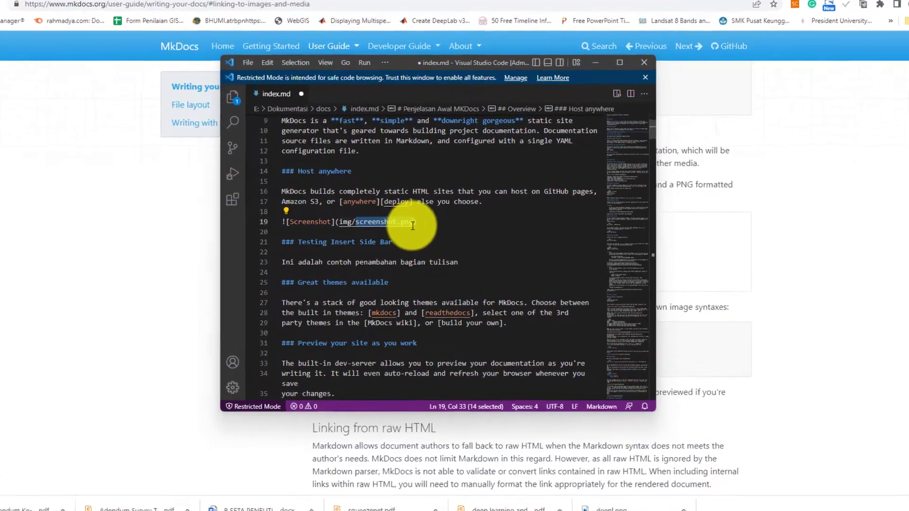
pyautogui.write('bareng.')
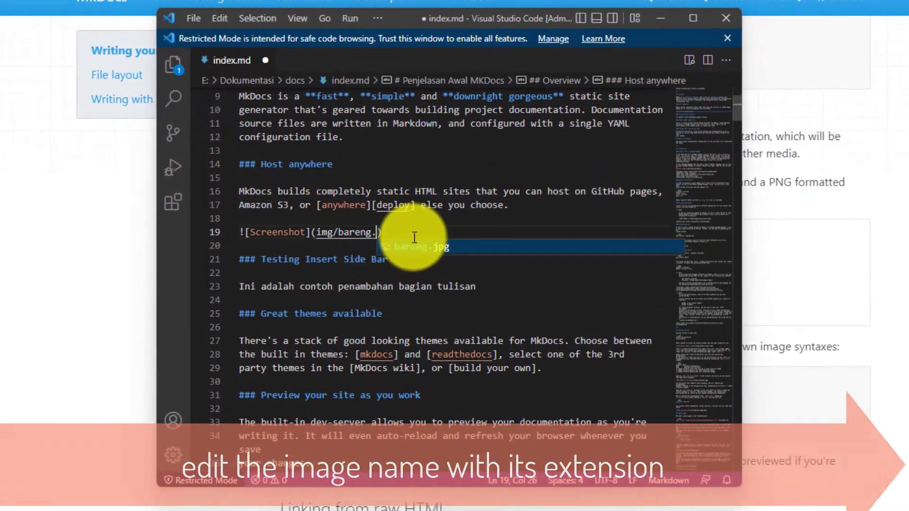
pyautogui.write('jpg')
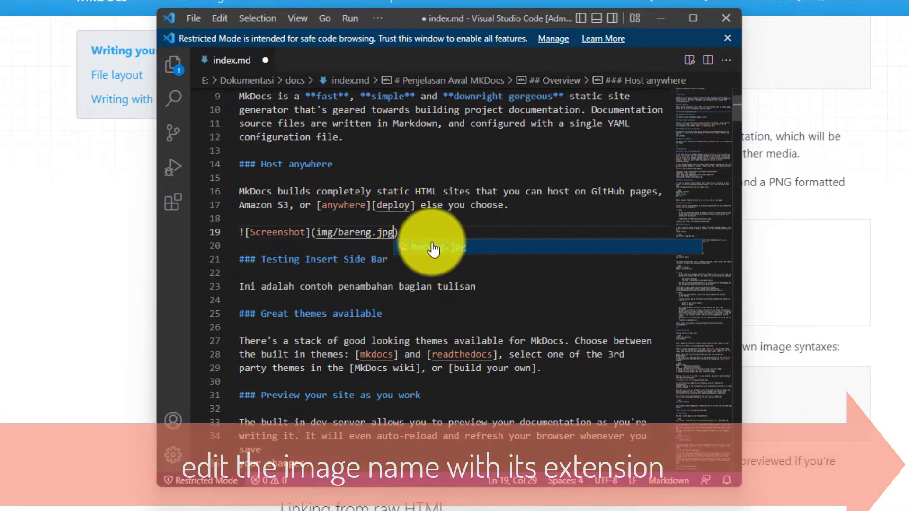
pyautogui.click(434, 247)
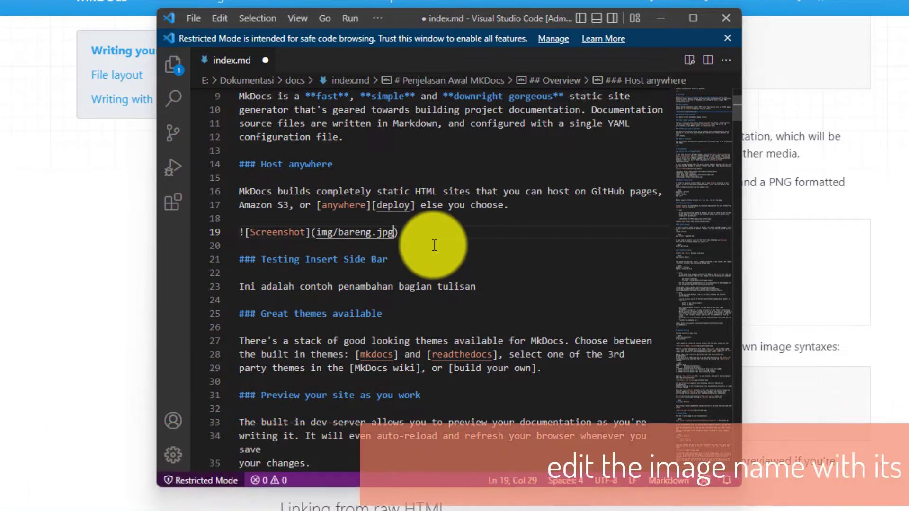
pyautogui.click(190, 18)
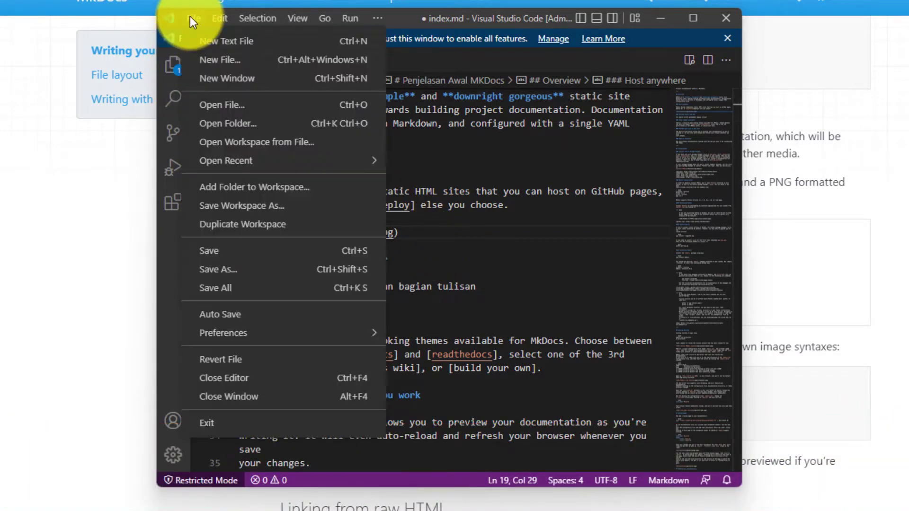
pyautogui.click(214, 251)
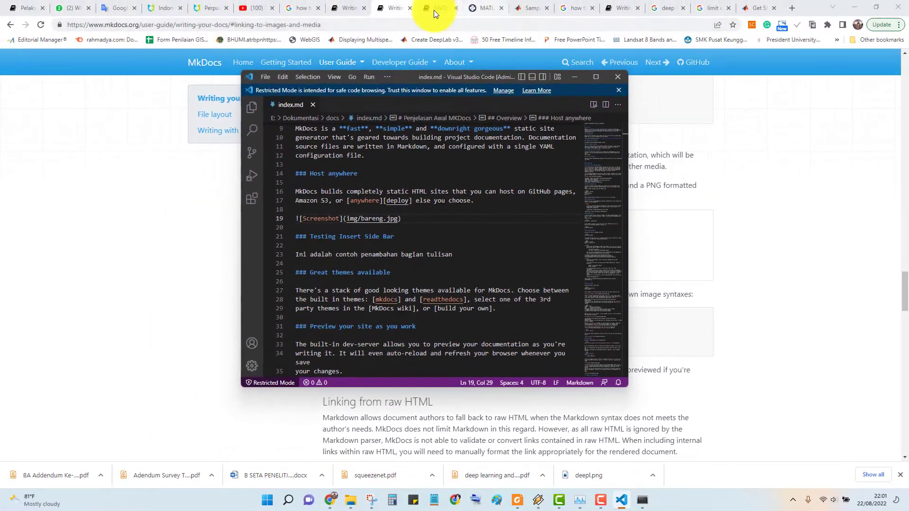
# Scroll the 127.0.0.1:8000 tab down to the bareng.jpg photo under Host anywhere.
pyautogui.click(439, 7)
pyautogui.scroll(-1, 345, 183)
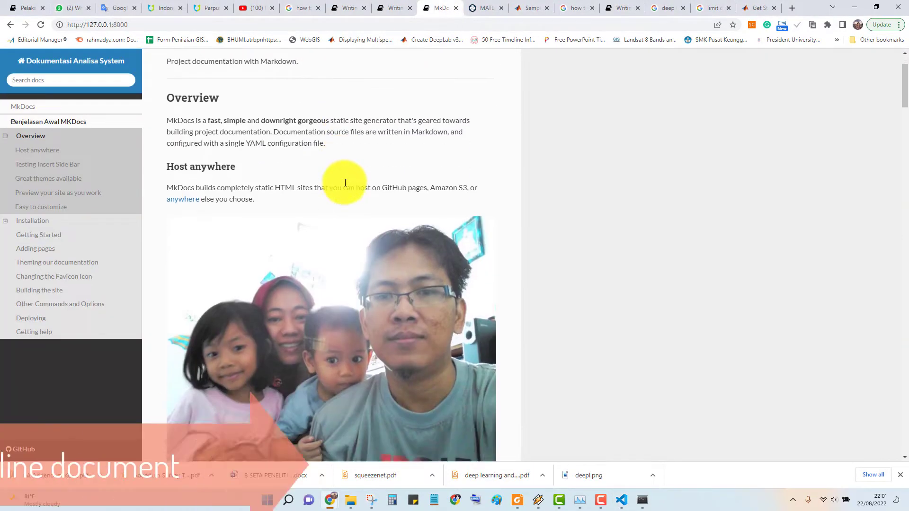
pyautogui.scroll(-1, 345, 183)
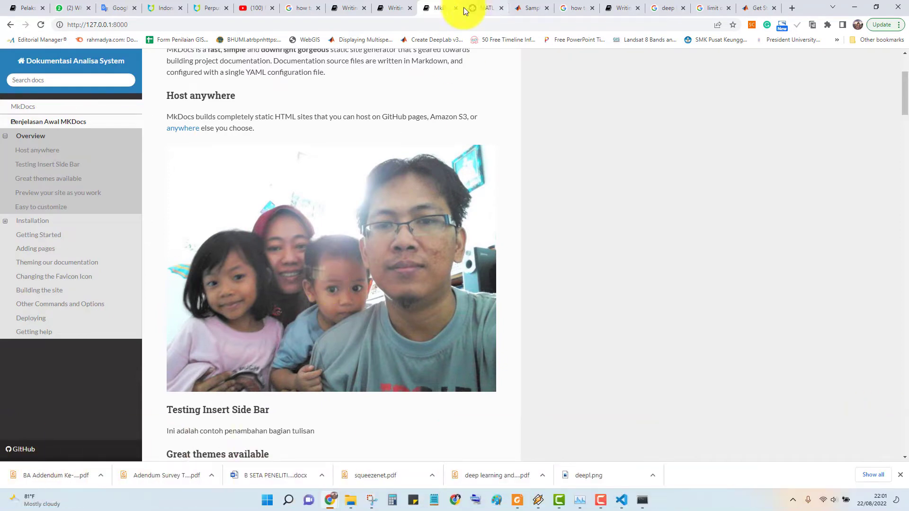
pyautogui.hotkey('alt', 'Tab')
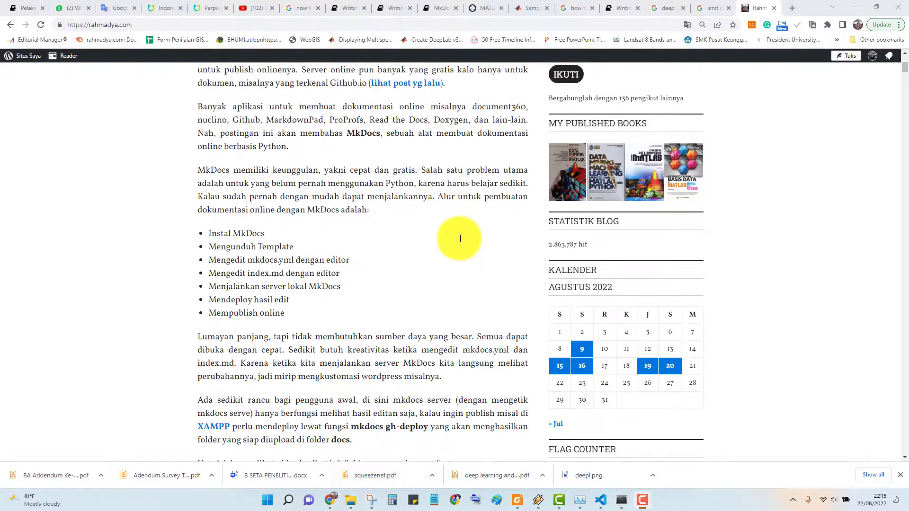
# Select 'mkdocs gh-deploy' in the blog, stop the server with Ctrl+C, and close the prompt.
pyautogui.scroll(-1, 460, 239)
pyautogui.scroll(-3, 460, 239)
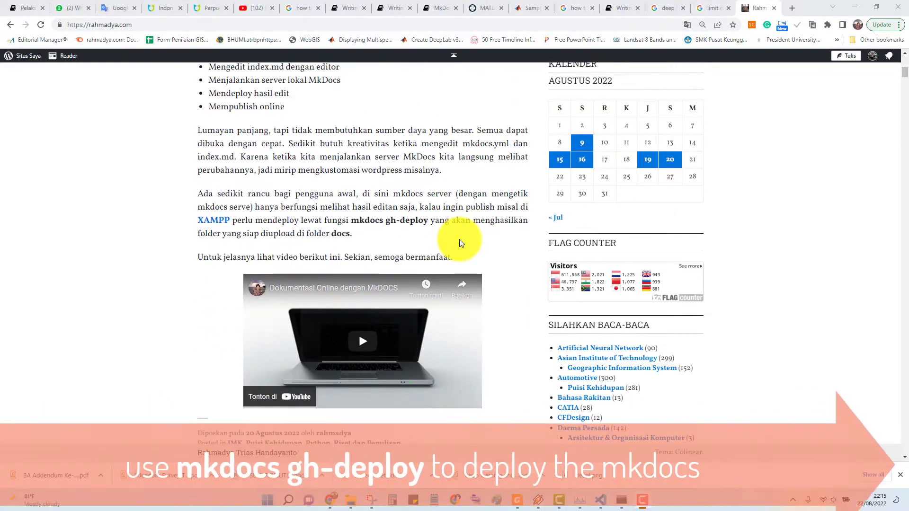
pyautogui.moveTo(352, 220); pyautogui.dragTo(428, 221)
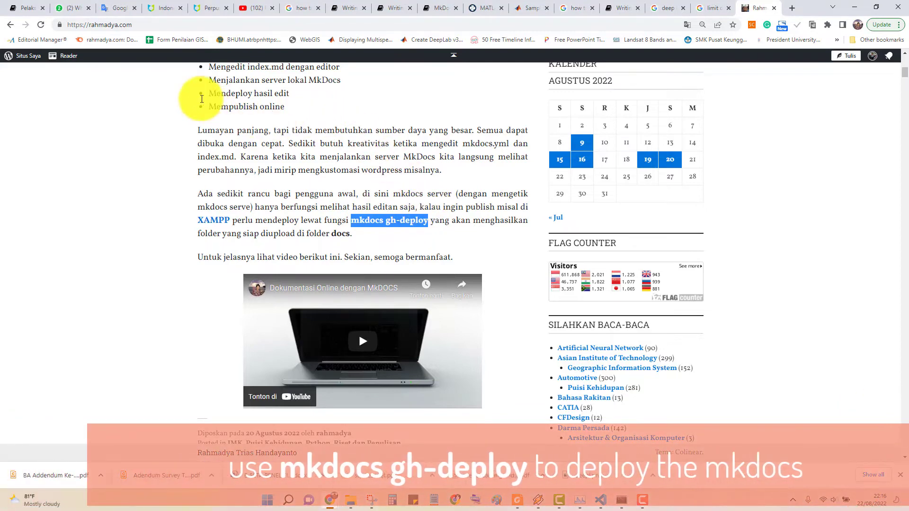
pyautogui.hotkey('alt', 'Tab')
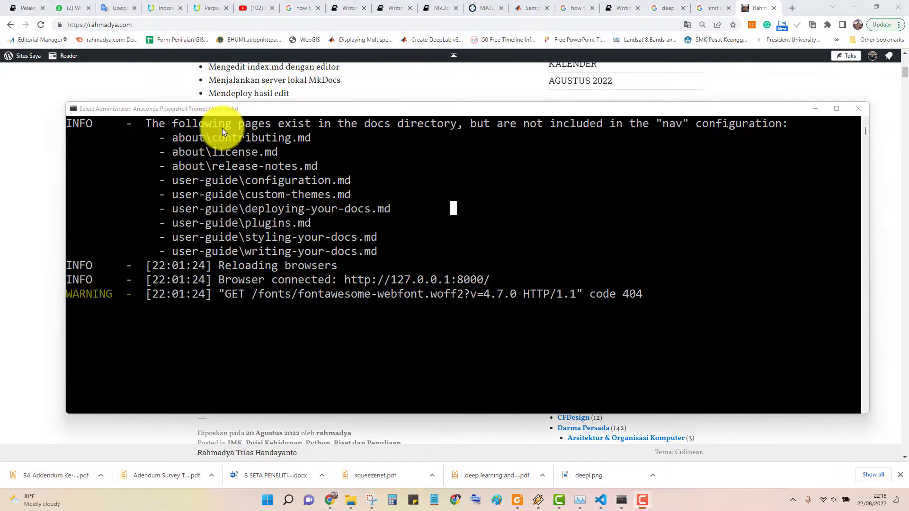
pyautogui.hotkey('ctrl', 'c')
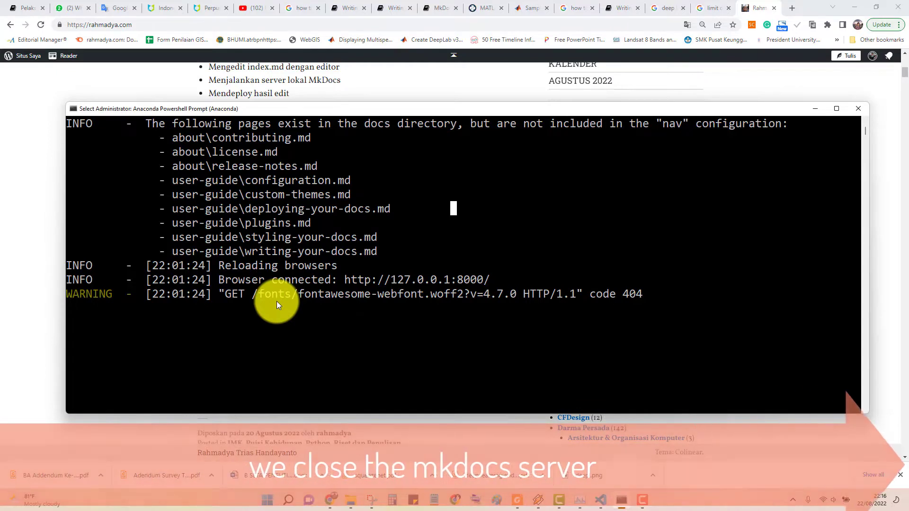
pyautogui.click(856, 110)
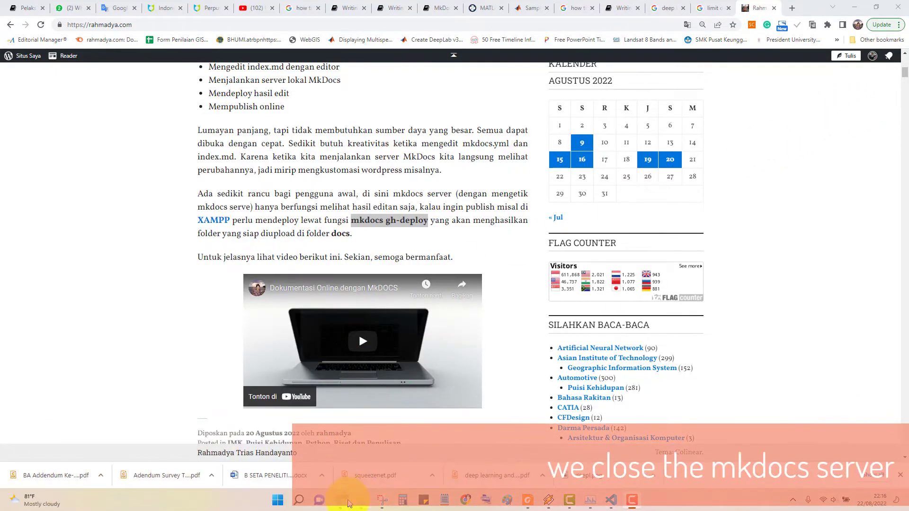
# Launch Anaconda Powershell Prompt from the Anaconda3 (64-bit) group in All apps.
pyautogui.click(278, 500)
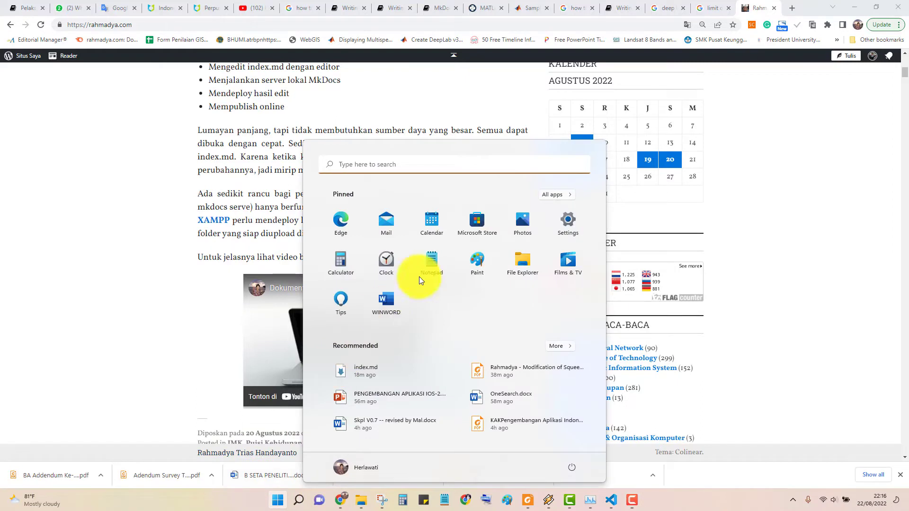
pyautogui.click(569, 194)
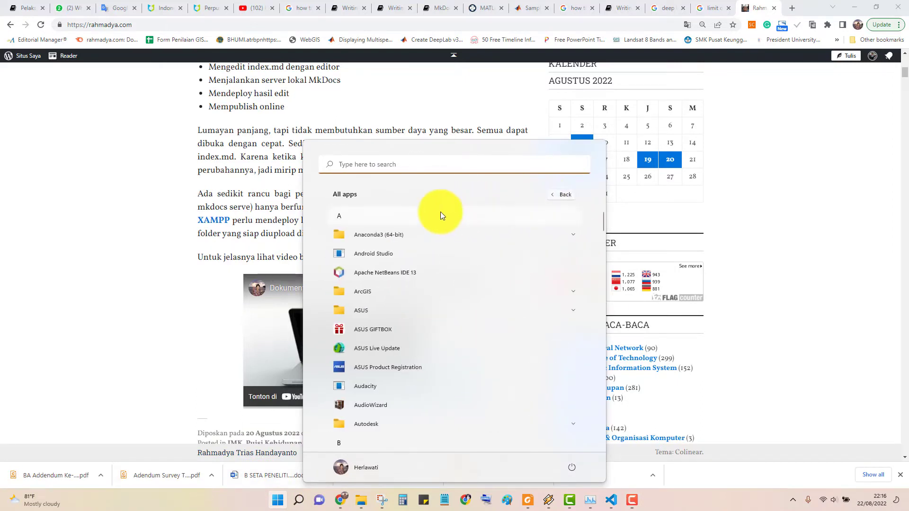
pyautogui.click(376, 234)
pyautogui.click(382, 272)
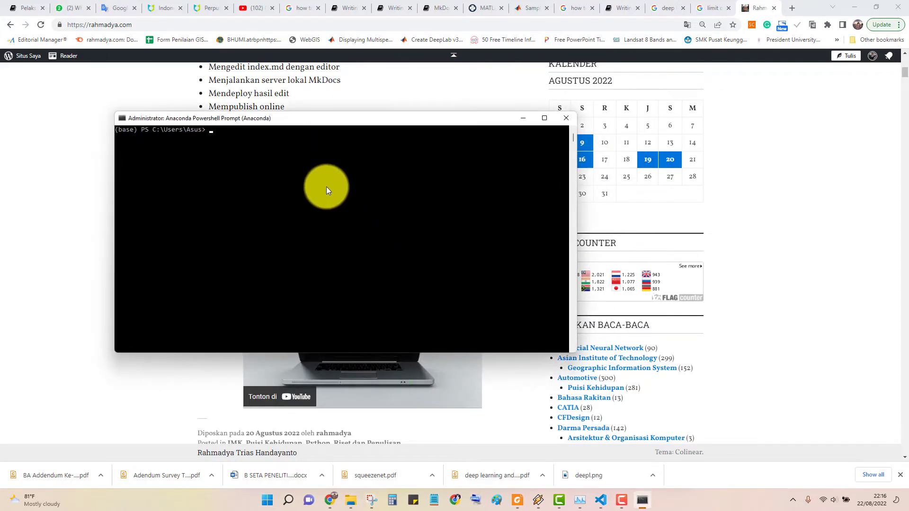
# Change the prompt to E:\dokumentasi, move the window aside, and search for XAMPP.
pyautogui.write('e)')
pyautogui.write(' PS E:\\> cd dokumen')
pyautogui.write('tasi')
pyautogui.press('Return')
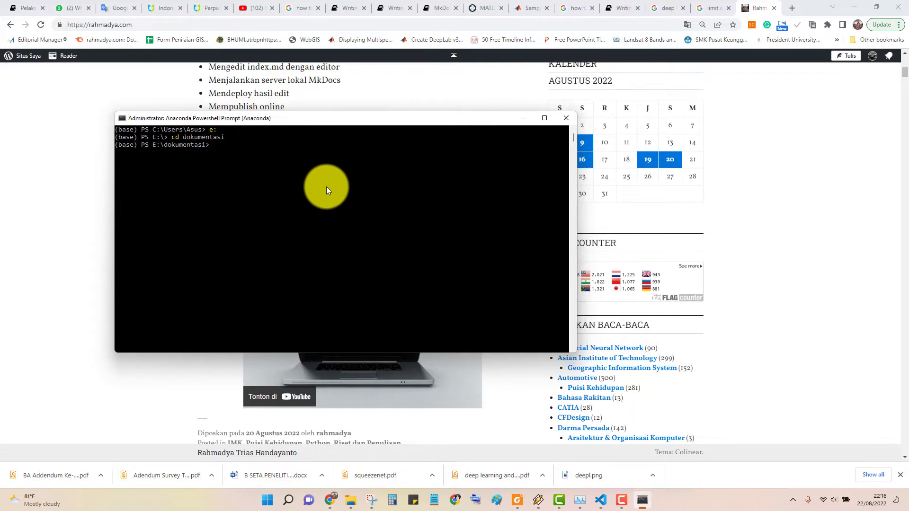
pyautogui.moveTo(362, 119); pyautogui.dragTo(423, 234)
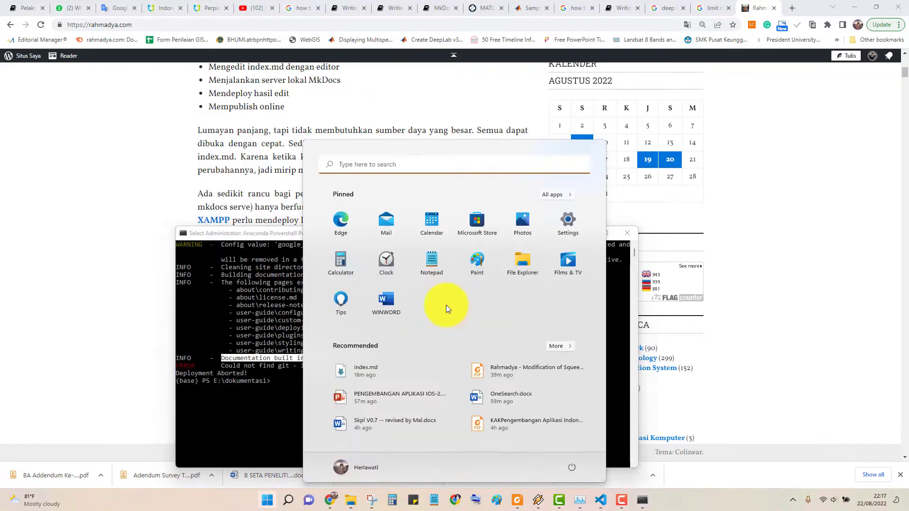
pyautogui.write('xamp')
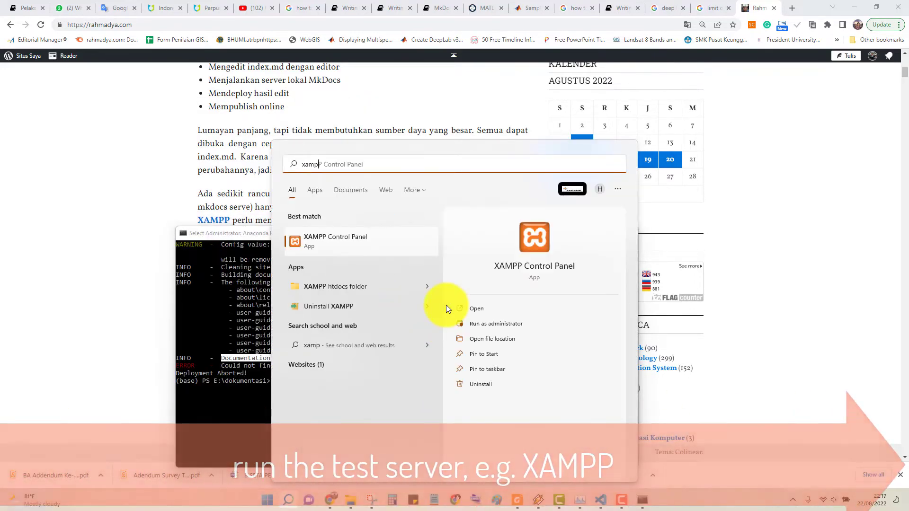
# Launch XAMPP Control Panel, start Apache, and return to Chrome.
pyautogui.click(530, 242)
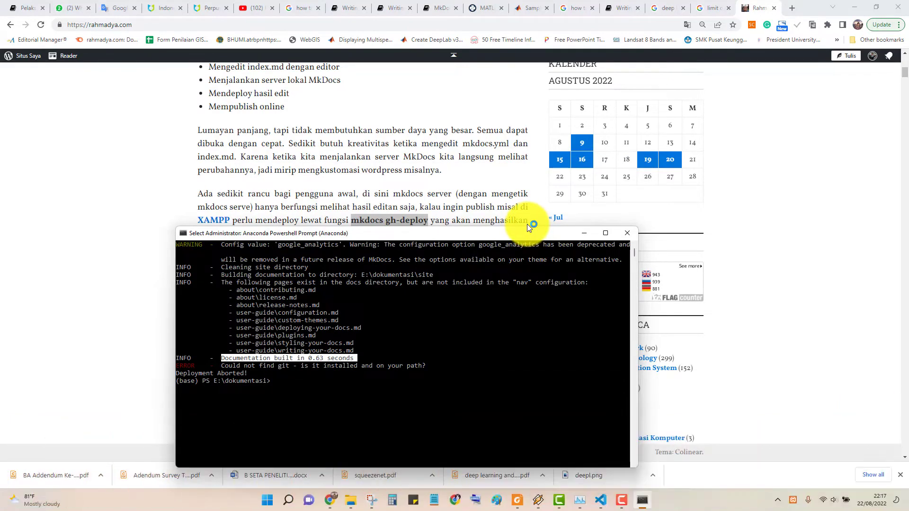
pyautogui.click(541, 172)
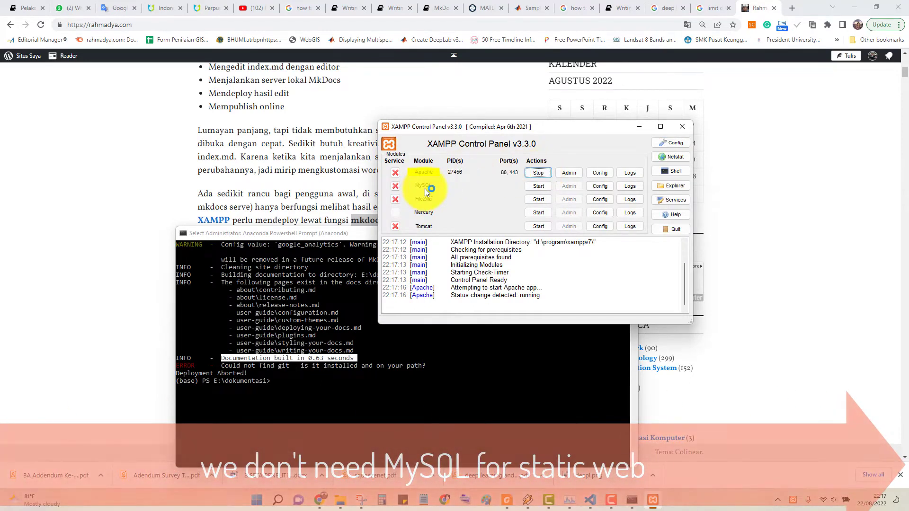
pyautogui.click(106, 135)
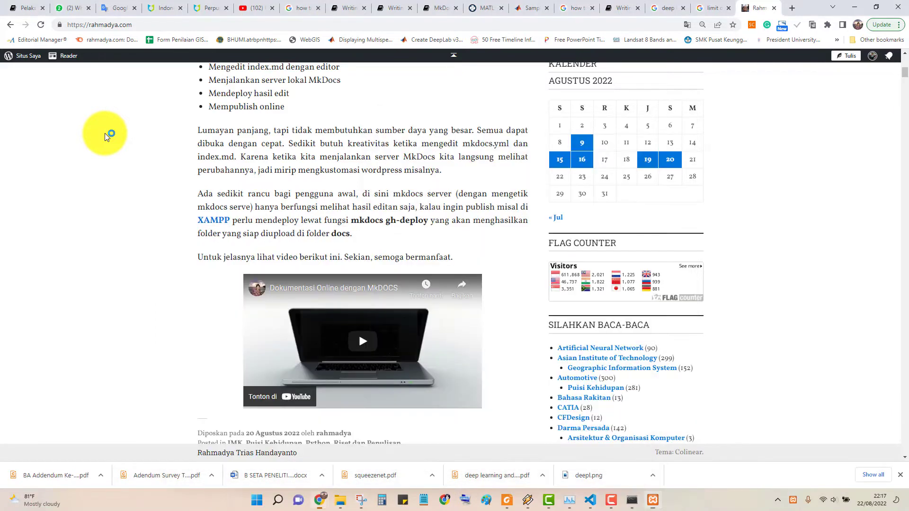
# Copy all 13 items from the built site folder.
pyautogui.click(335, 23)
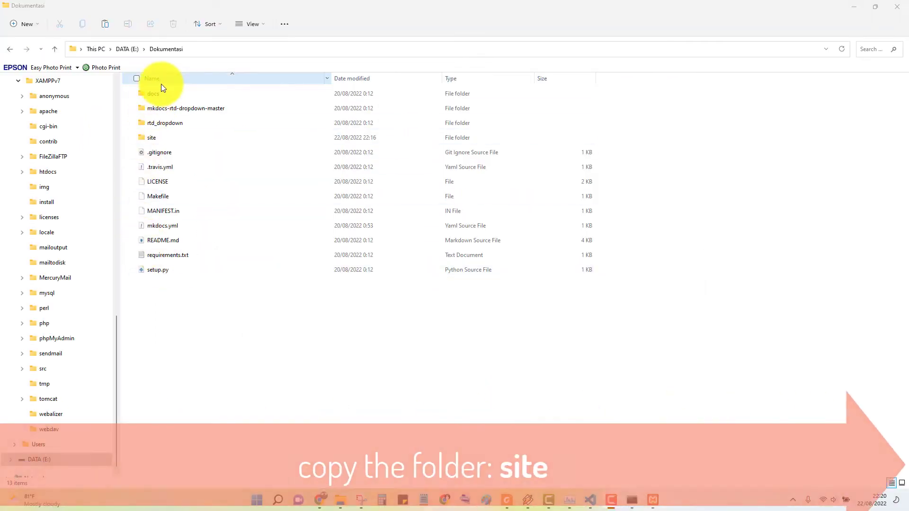
pyautogui.doubleClick(158, 139)
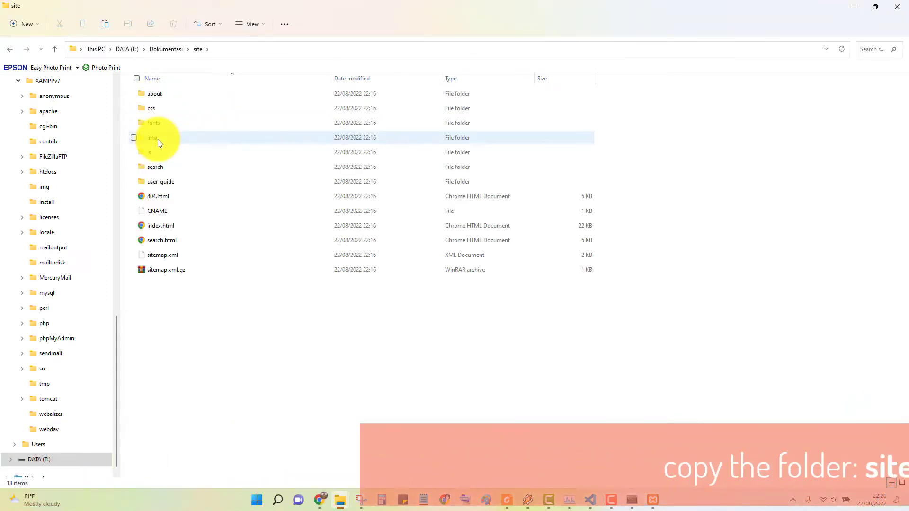
pyautogui.doubleClick(158, 138)
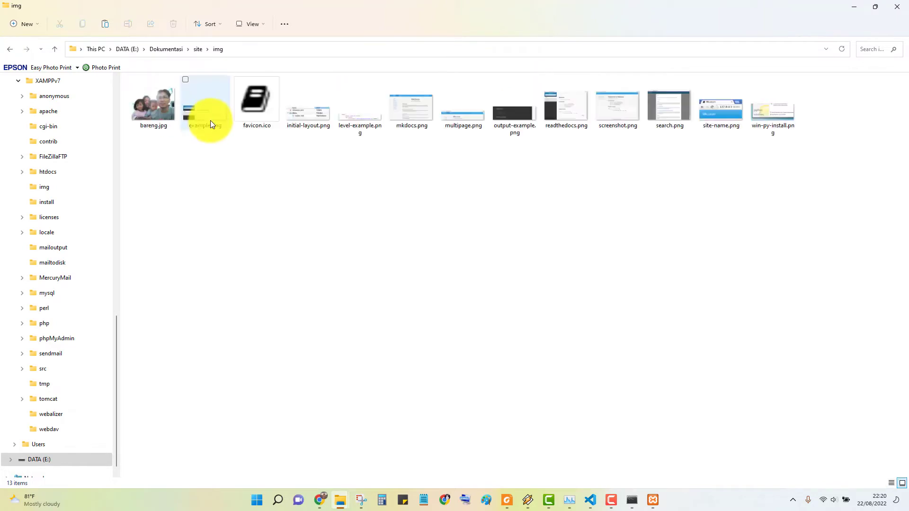
pyautogui.click(199, 49)
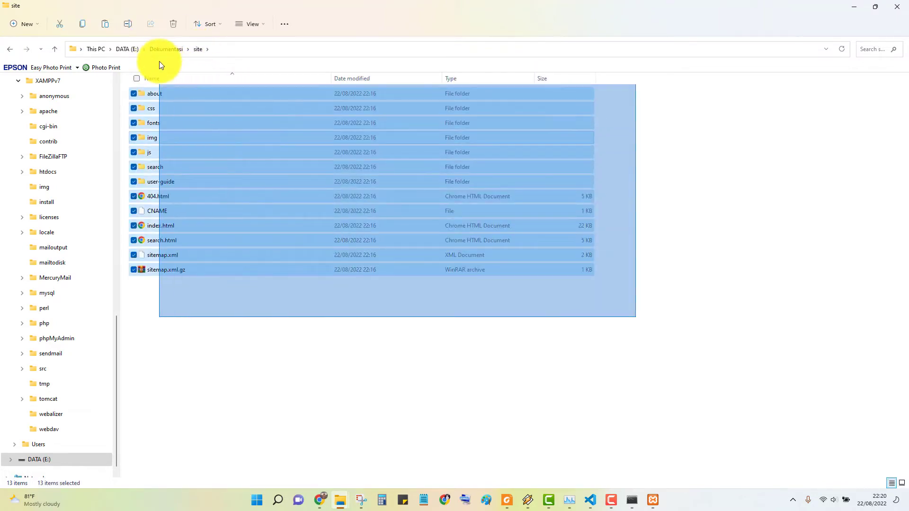
pyautogui.moveTo(636, 317); pyautogui.dragTo(159, 65)
pyautogui.rightClick(175, 107)
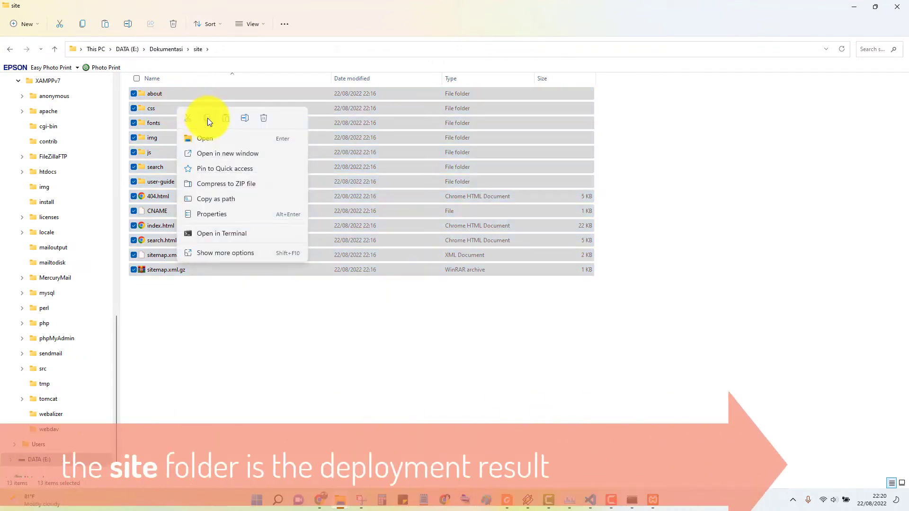
pyautogui.press('Escape')
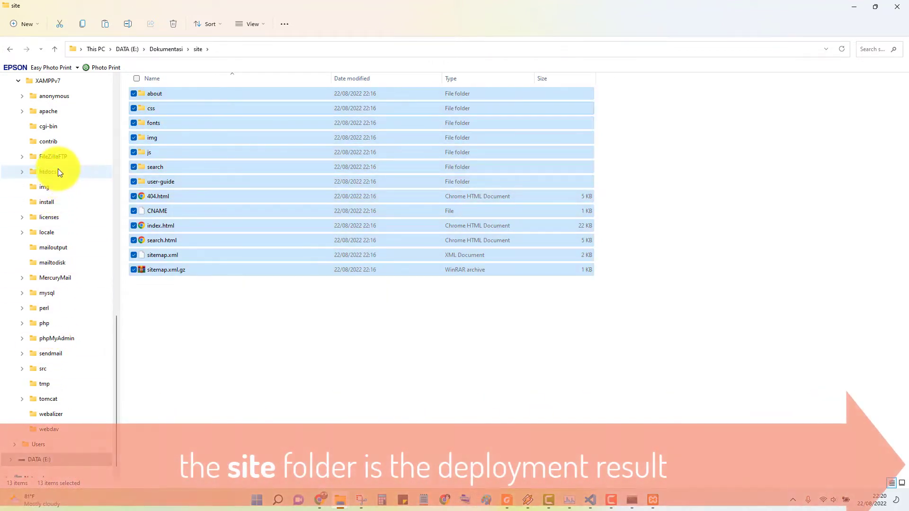
# Empty XAMPPv7\htdocs\dokumentasi and paste the built site files into it.
pyautogui.scroll(1, 63, 149)
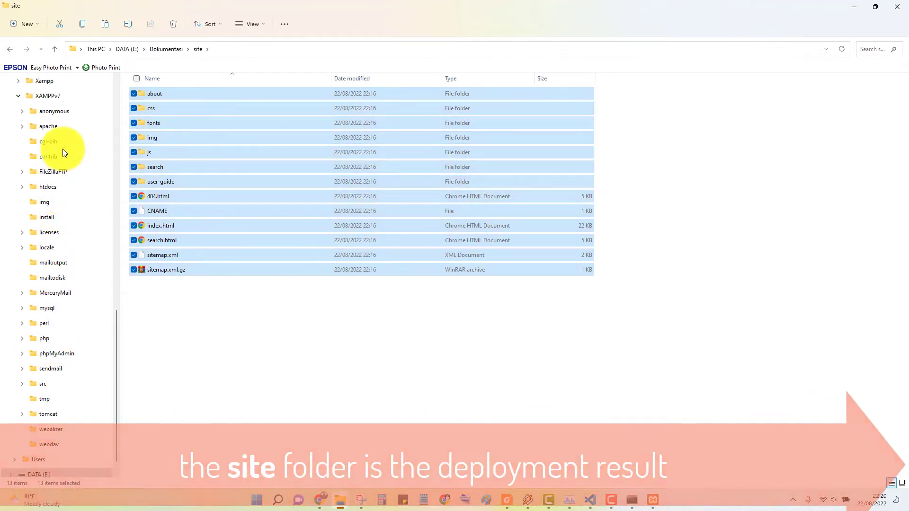
pyautogui.click(49, 187)
pyautogui.doubleClick(168, 123)
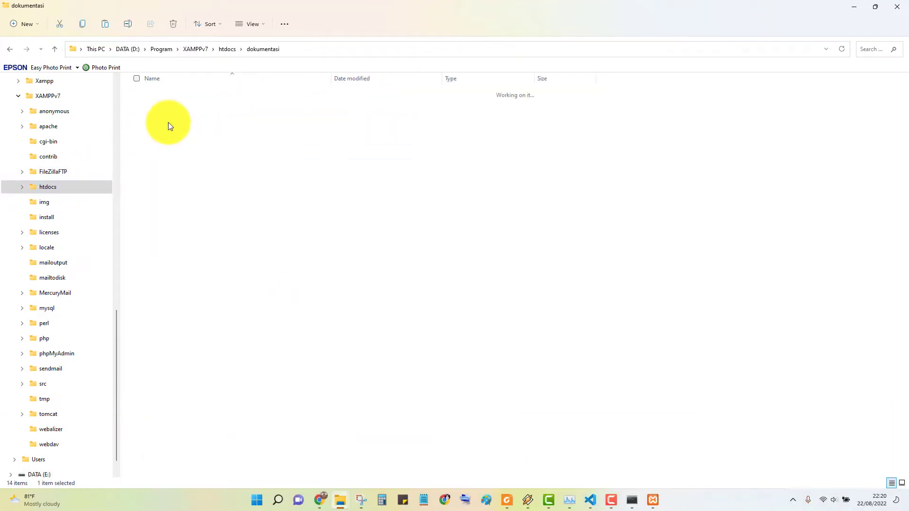
pyautogui.hotkey('ctrl', 'a')
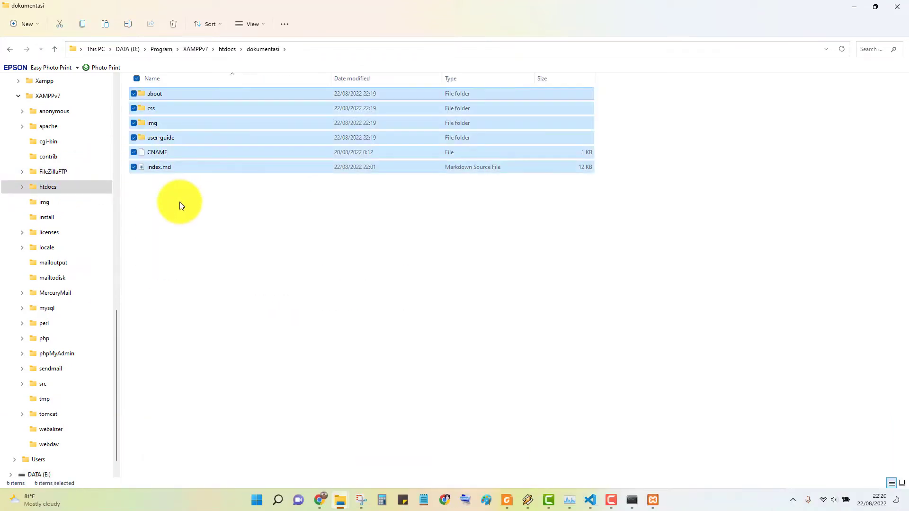
pyautogui.press('Delete')
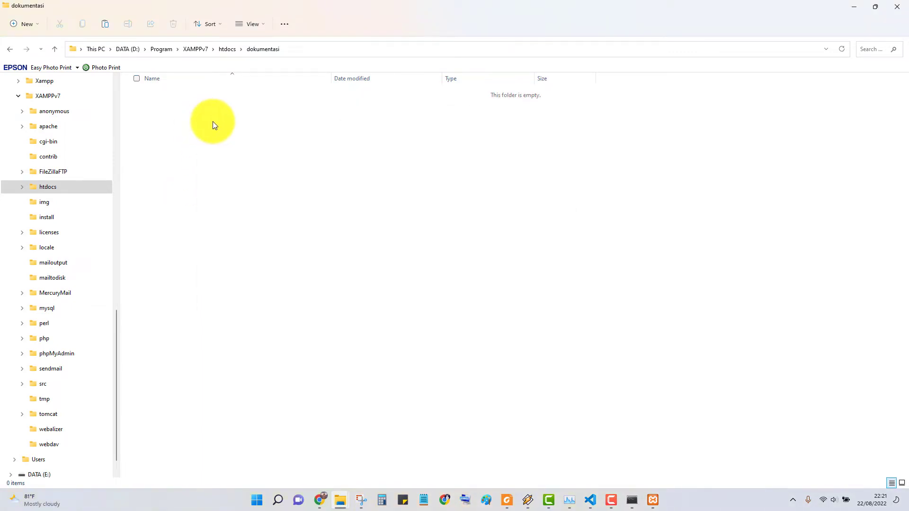
pyautogui.rightClick(230, 111)
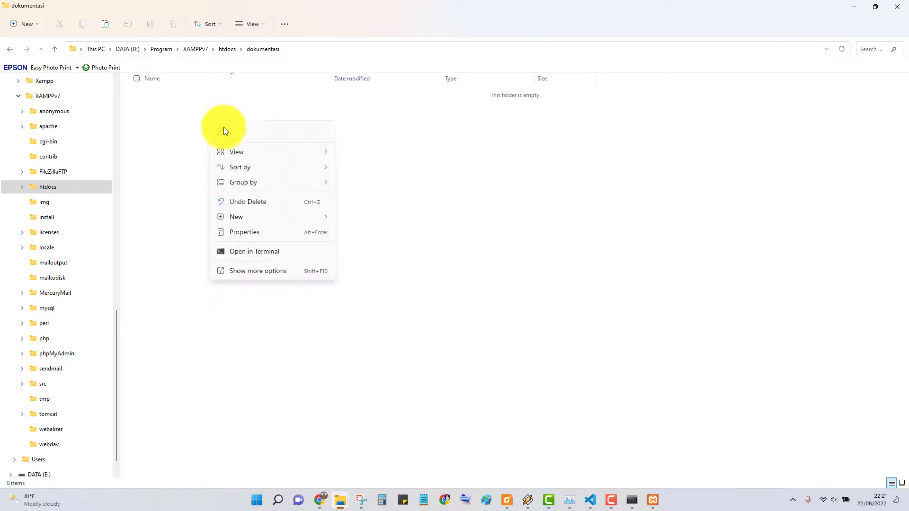
pyautogui.click(224, 128)
pyautogui.hotkey('ctrl', 'v')
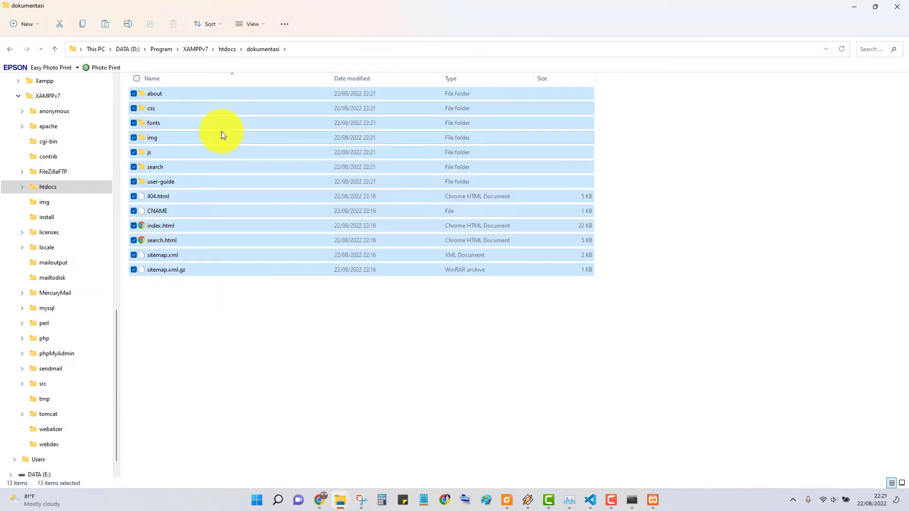
pyautogui.moveTo(319, 501)
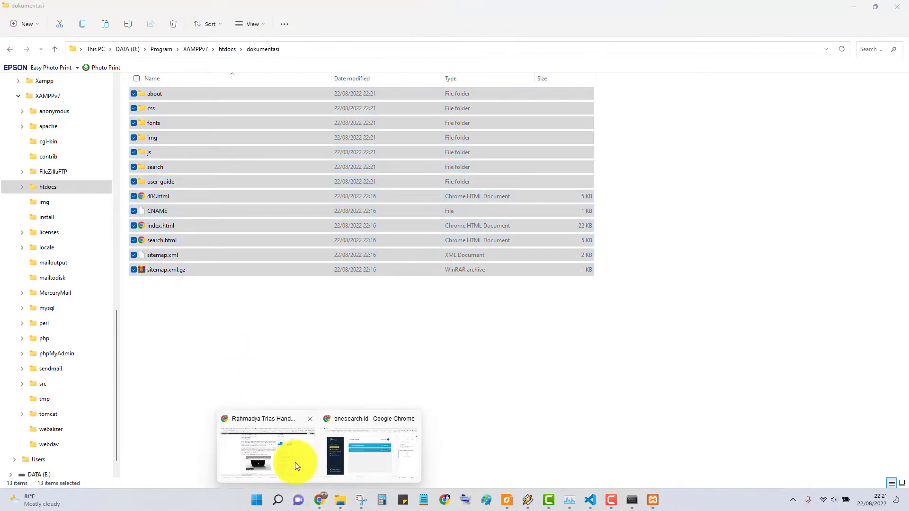
# Load 127.0.0.1/dokumentasi/ in Chrome.
pyautogui.click(295, 463)
pyautogui.click(162, 25)
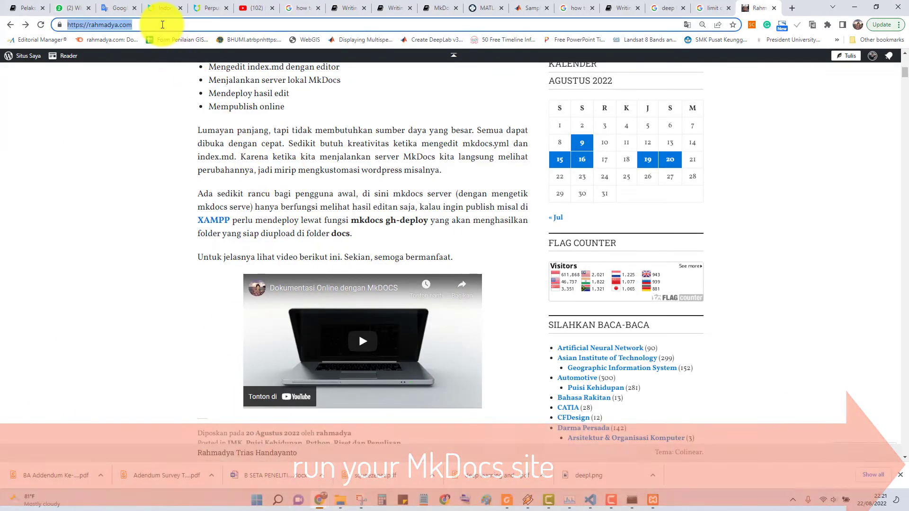
pyautogui.write('loc')
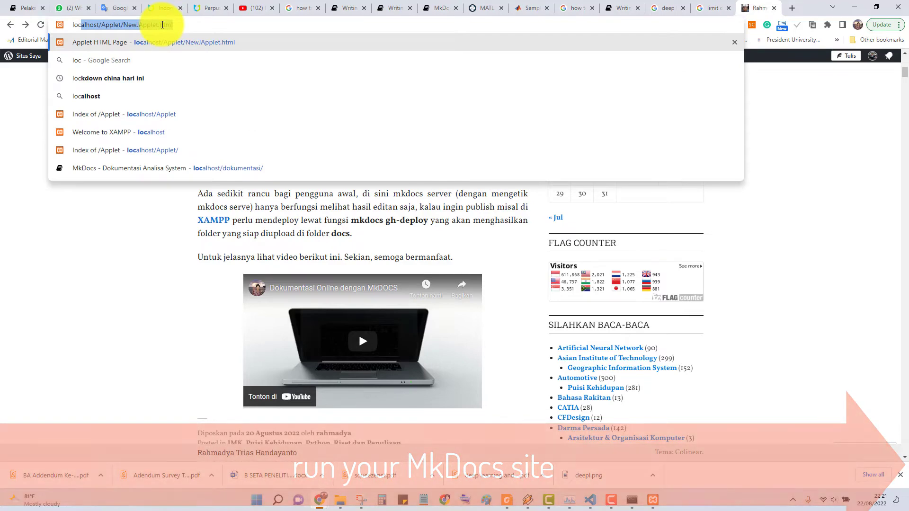
pyautogui.press('BackSpace')
pyautogui.press('BackSpace')
pyautogui.press('BackSpace')
pyautogui.write('12')
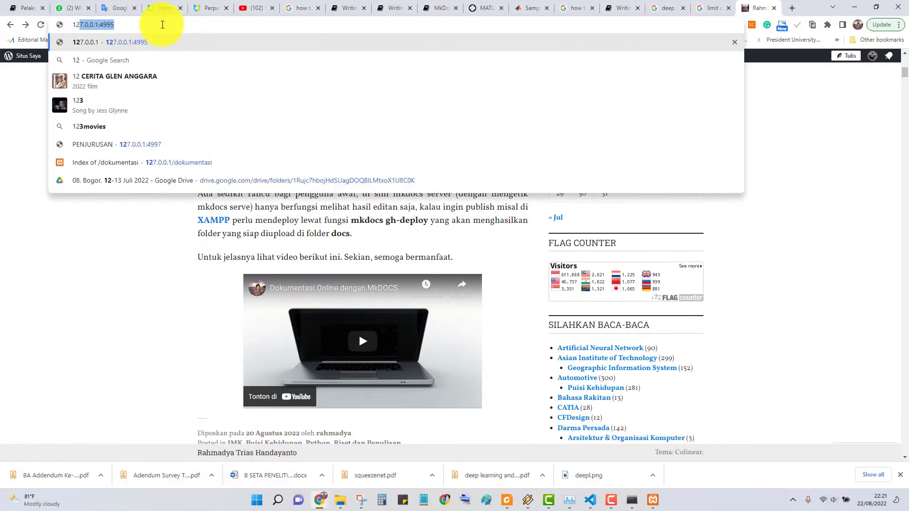
pyautogui.write('7.0.0.1/do')
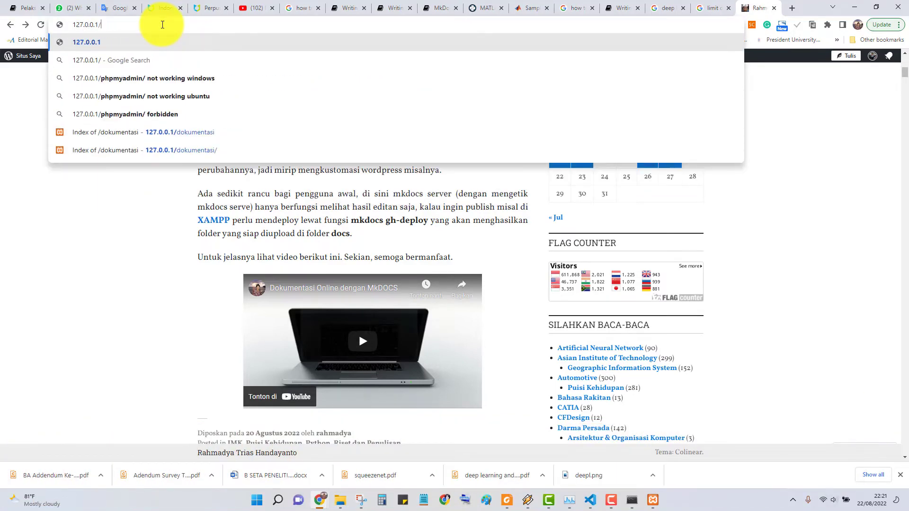
pyautogui.write('kumentasi/')
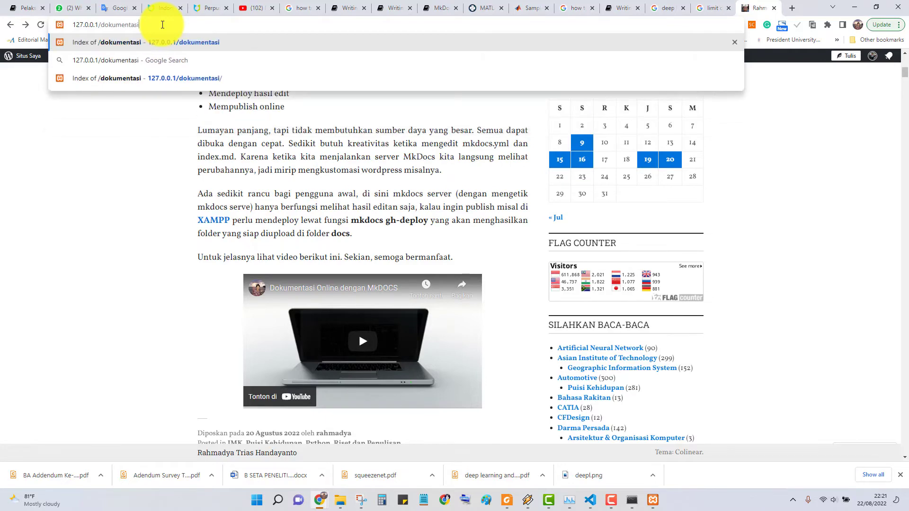
pyautogui.press('Return')
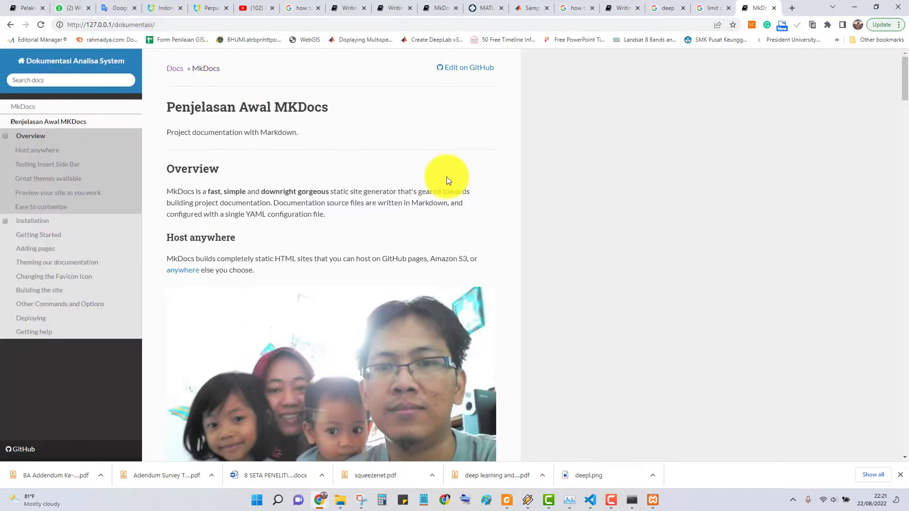
# Scroll down the local site to confirm the family photo appears.
pyautogui.scroll(-3, 447, 178)
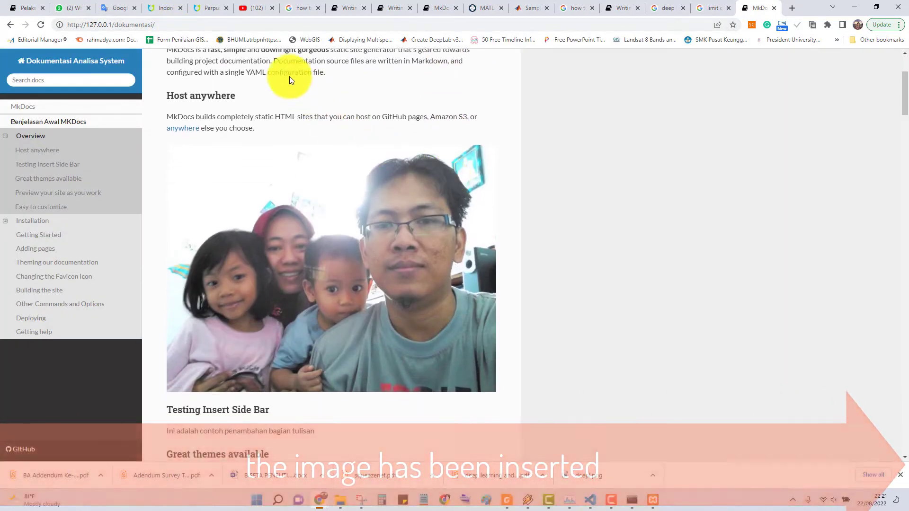
pyautogui.click(166, 28)
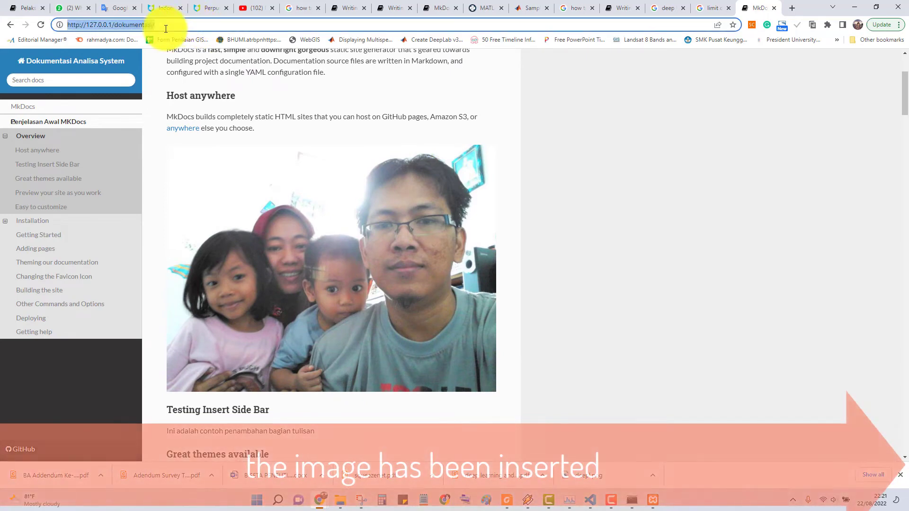
pyautogui.click(518, 154)
pyautogui.scroll(-2, 484, 163)
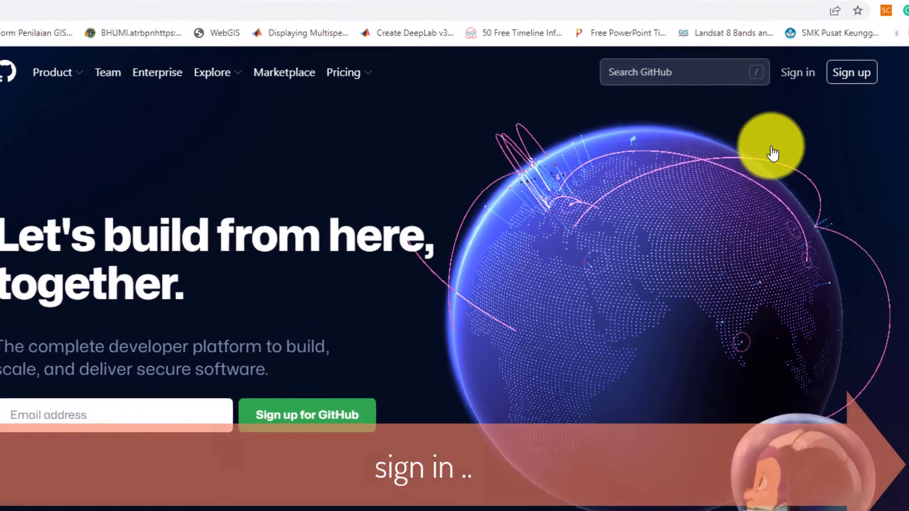
# Sign in to GitHub with the account's username and password.
pyautogui.click(785, 72)
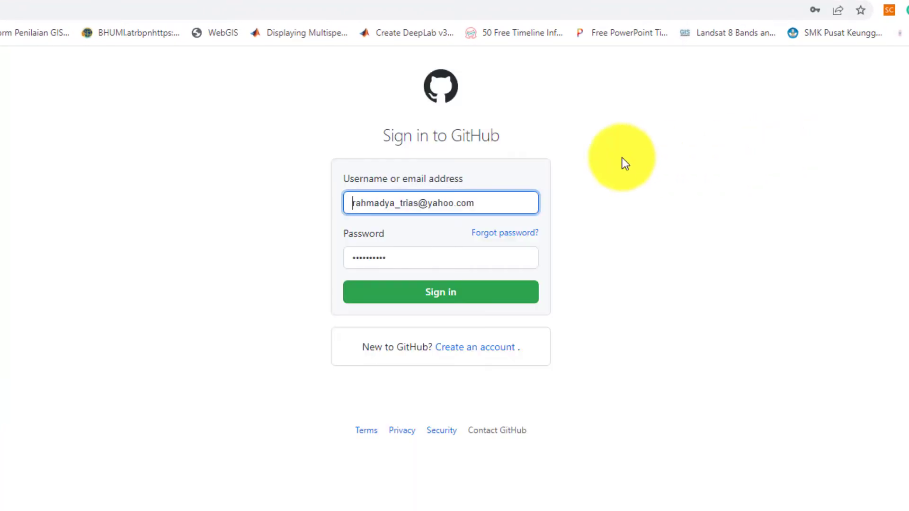
pyautogui.click(442, 294)
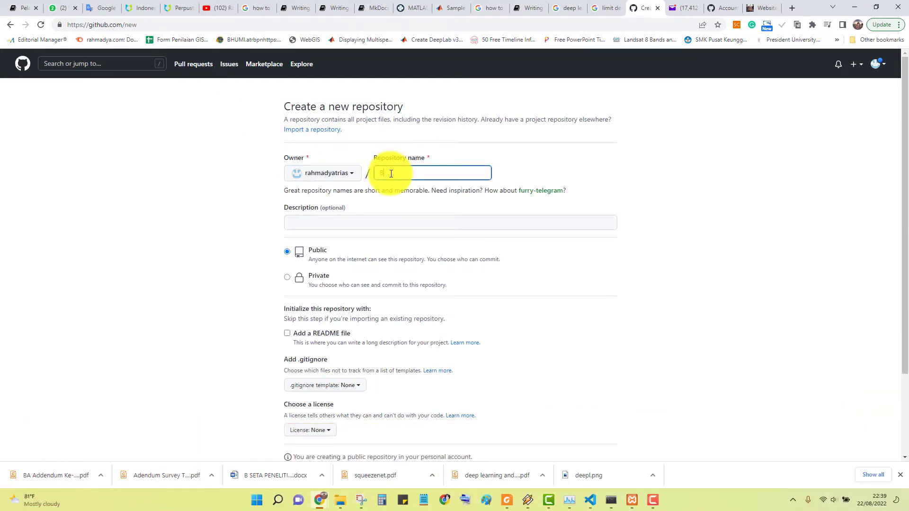
# Name the new public repository BRT and create it.
pyautogui.write('BRI')
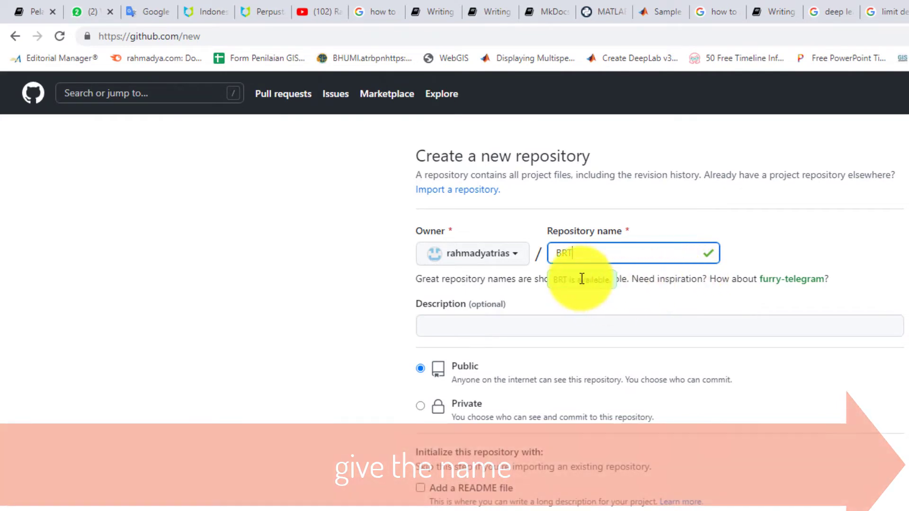
pyautogui.scroll(-3, 501, 348)
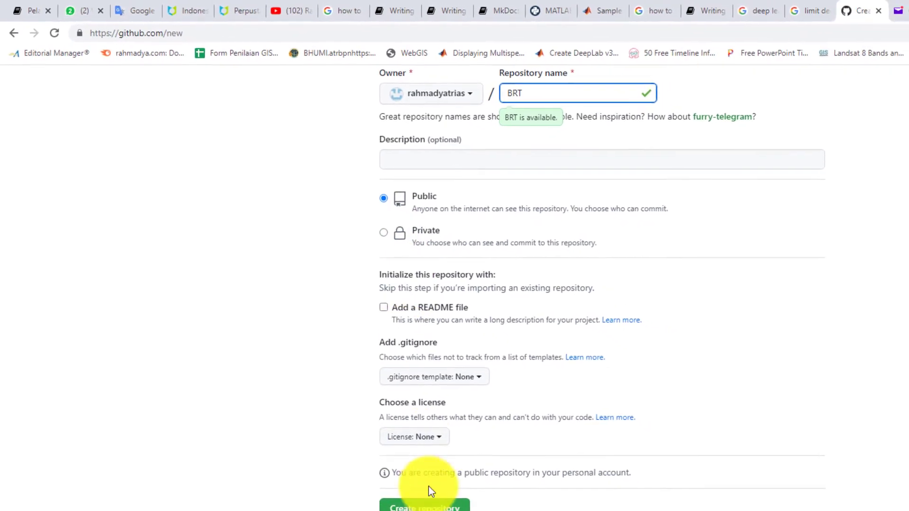
pyautogui.click(412, 492)
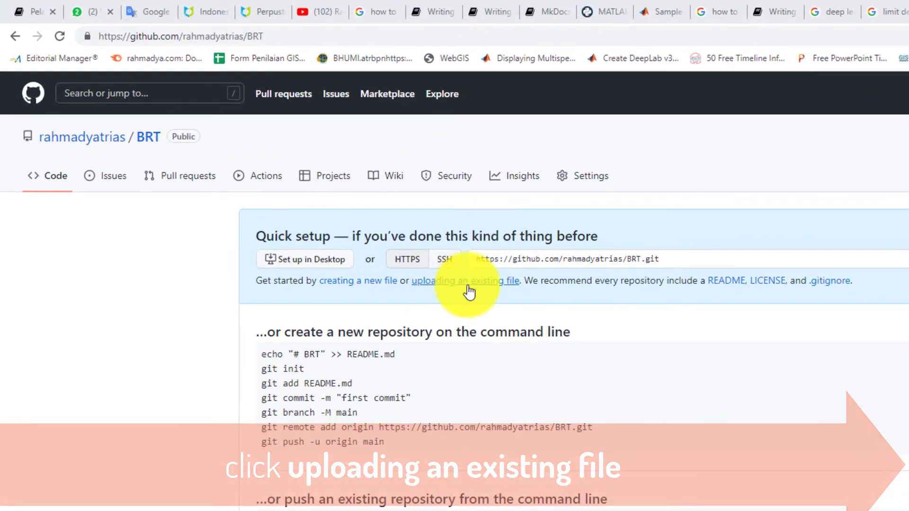
# Open the BRT upload page and drop the six loose site files onto it.
pyautogui.click(505, 306)
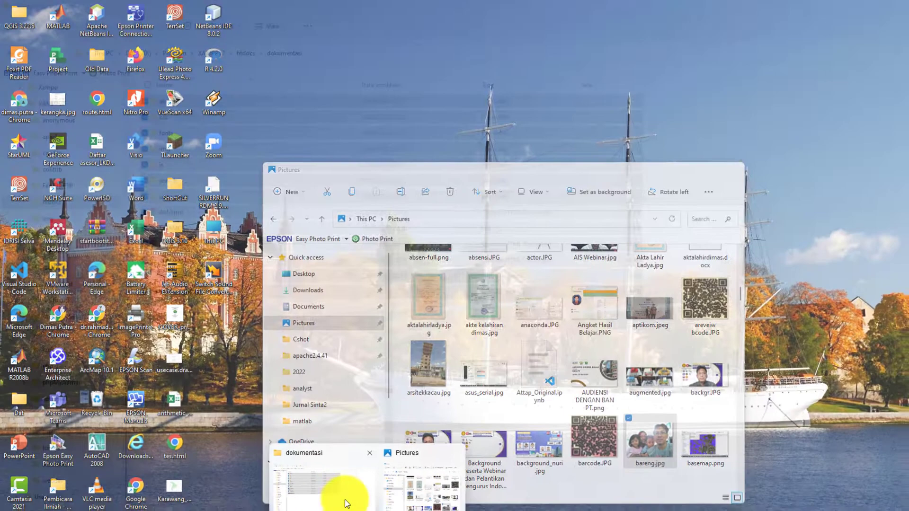
pyautogui.click(345, 495)
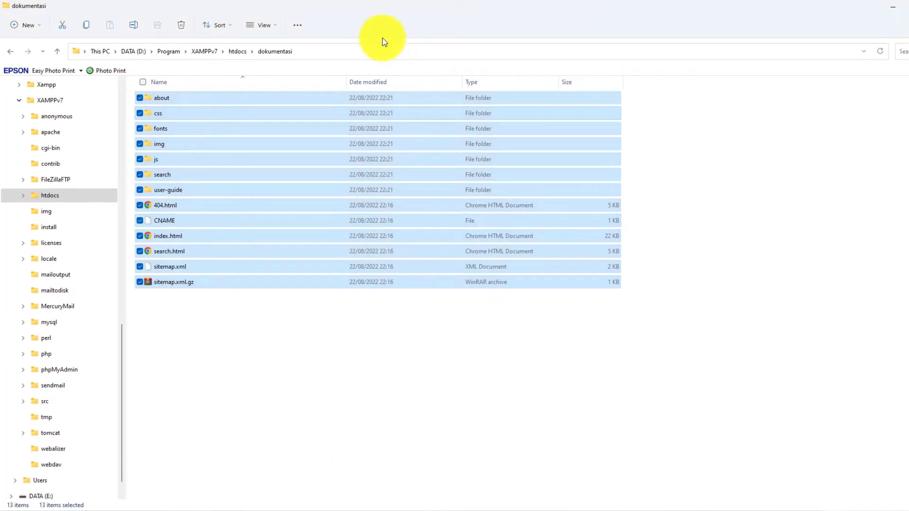
pyautogui.moveTo(368, 17); pyautogui.dragTo(713, 89)
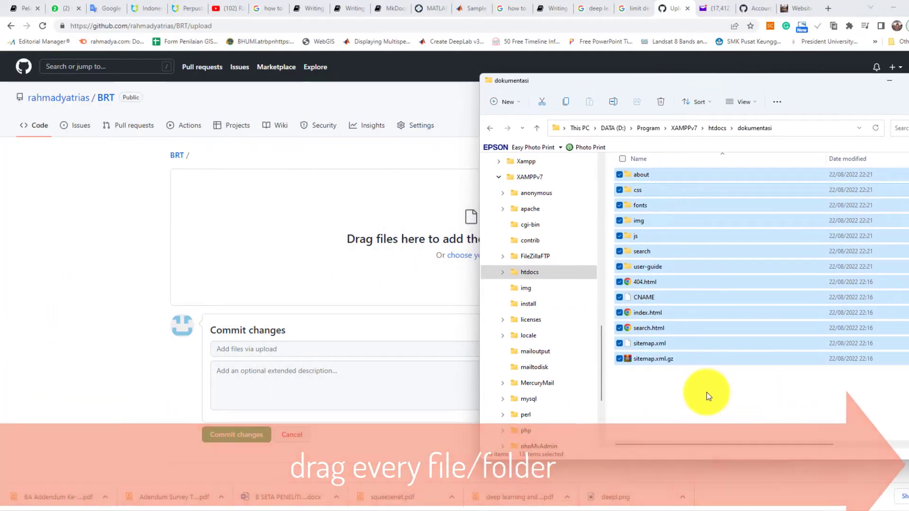
pyautogui.click(687, 387)
pyautogui.moveTo(688, 398)
pyautogui.mouseDown()
pyautogui.moveTo(639, 283)
pyautogui.moveTo(443, 221)
pyautogui.mouseUp()
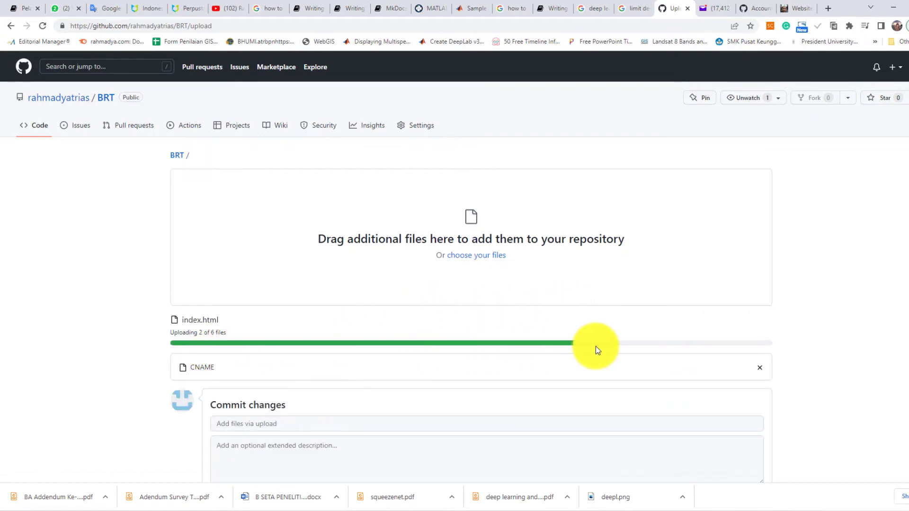
# Drag the site's folders, including fonts, img, js and search, into the upload.
pyautogui.hotkey('alt', 'Tab')
pyautogui.click(642, 175)
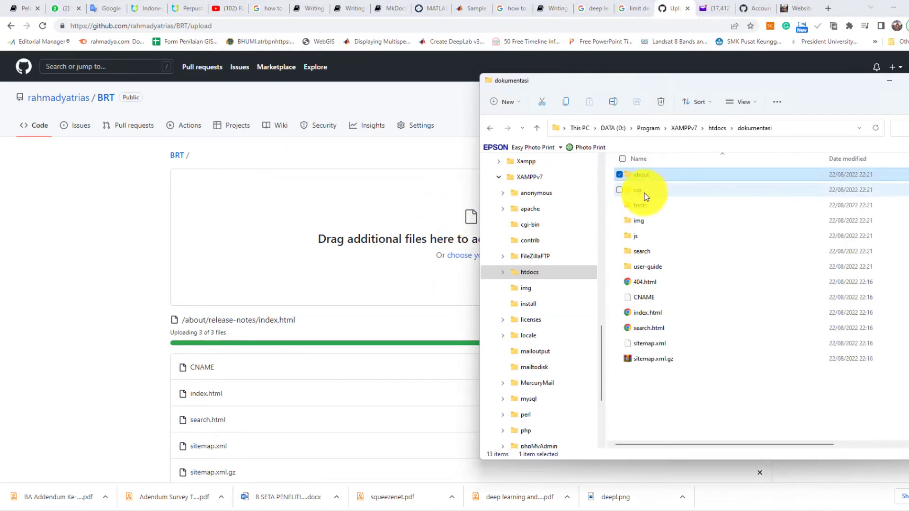
pyautogui.moveTo(642, 206); pyautogui.dragTo(430, 212)
pyautogui.hotkey('alt', 'Tab')
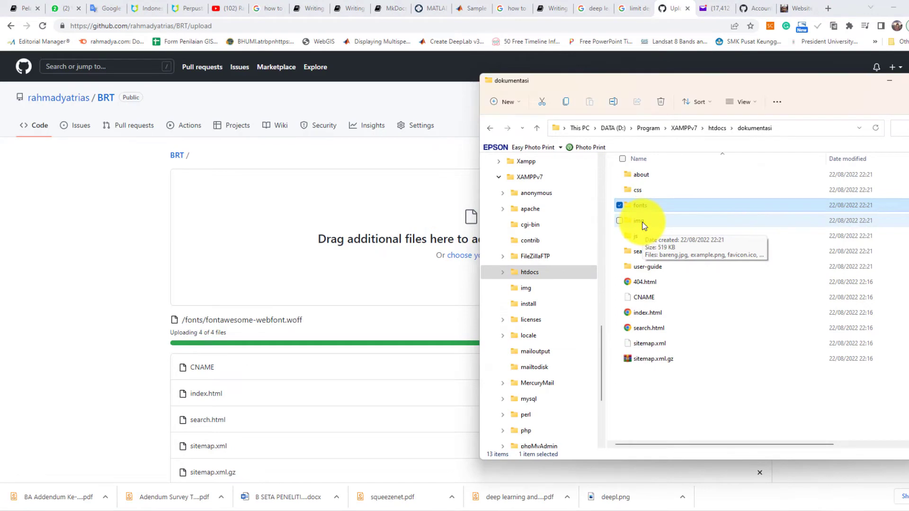
pyautogui.moveTo(644, 225); pyautogui.dragTo(677, 212)
pyautogui.hotkey('alt', 'Tab')
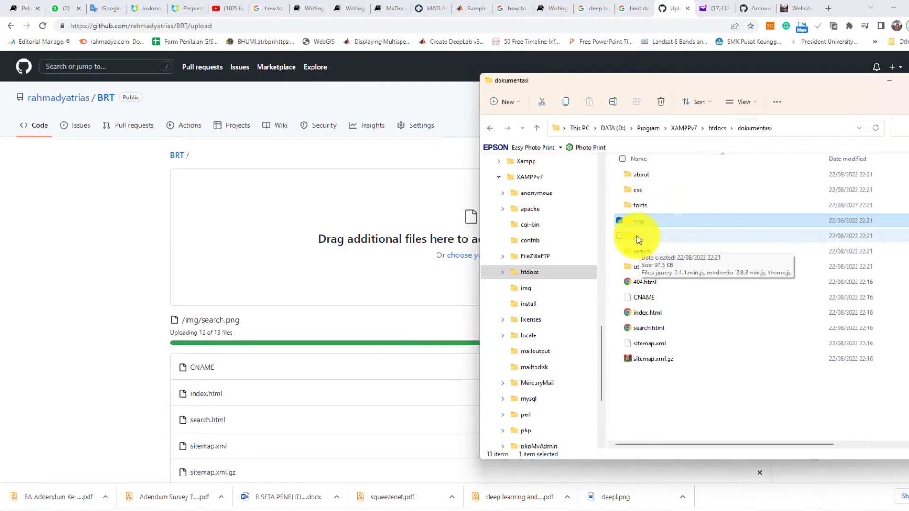
pyautogui.moveTo(638, 236); pyautogui.dragTo(450, 227)
pyautogui.hotkey('alt', 'Tab')
pyautogui.moveTo(643, 251)
pyautogui.mouseDown()
pyautogui.moveTo(493, 253)
pyautogui.moveTo(436, 230)
pyautogui.mouseUp()
pyautogui.hotkey('alt', 'Tab')
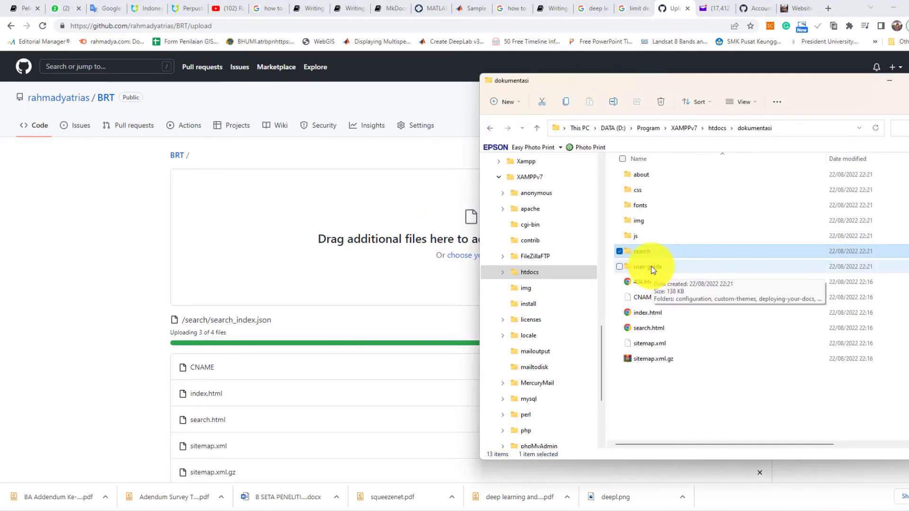
pyautogui.moveTo(653, 269); pyautogui.dragTo(416, 203)
# Commit the uploaded site files with the summary '1st ver'.
pyautogui.scroll(-2, 325, 205)
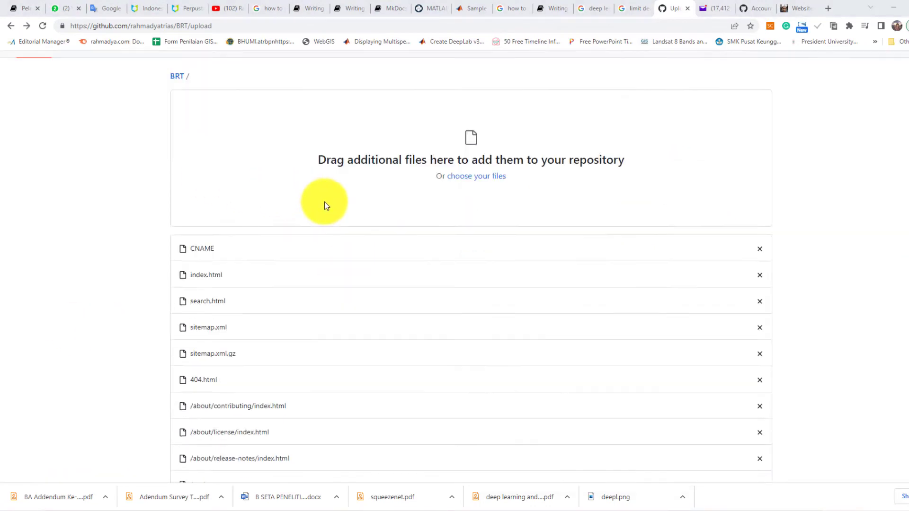
pyautogui.scroll(-9, 325, 204)
pyautogui.scroll(-7, 329, 202)
pyautogui.scroll(-5, 331, 202)
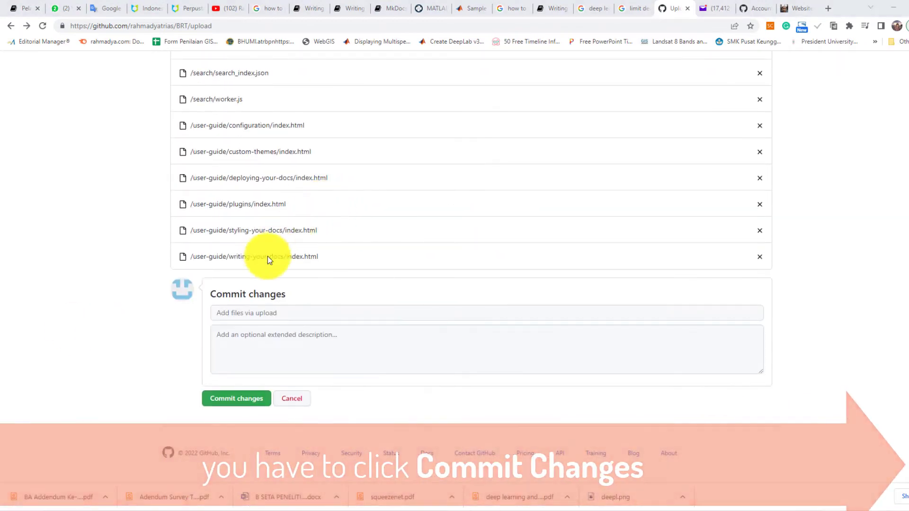
pyautogui.click(258, 314)
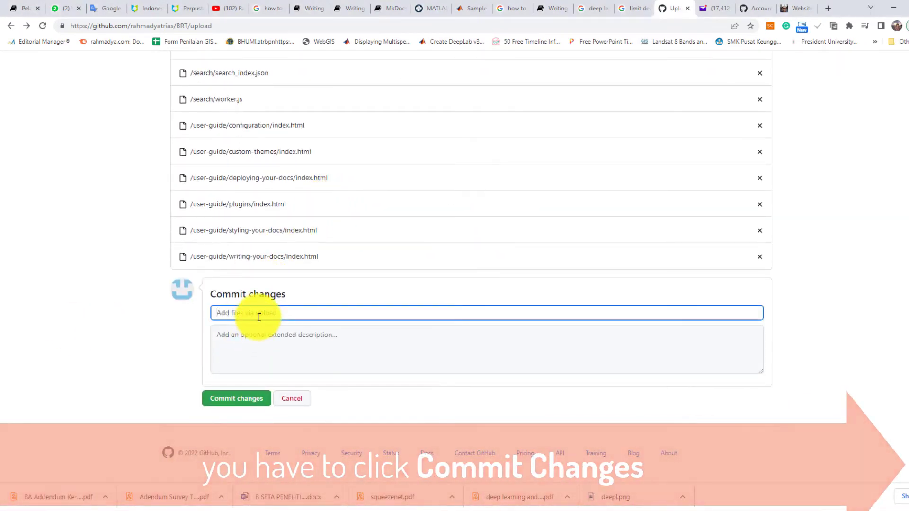
pyautogui.write('1st ver')
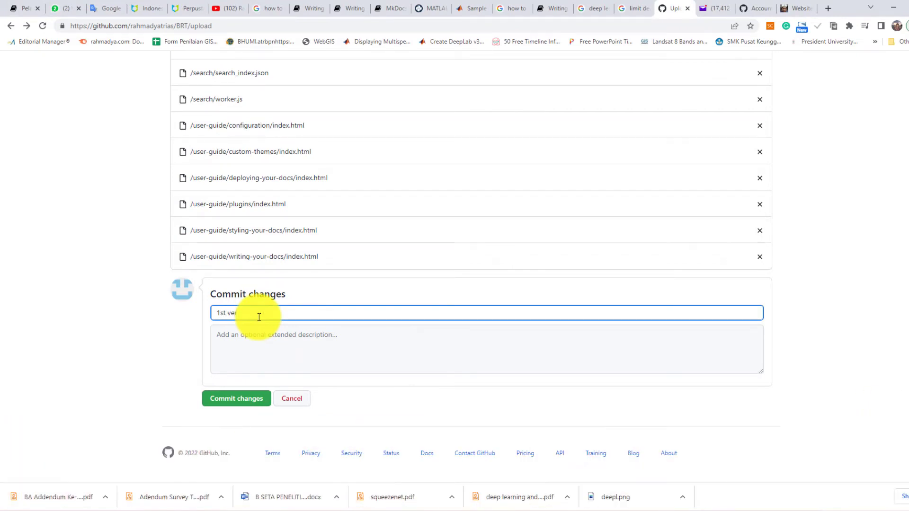
pyautogui.click(226, 400)
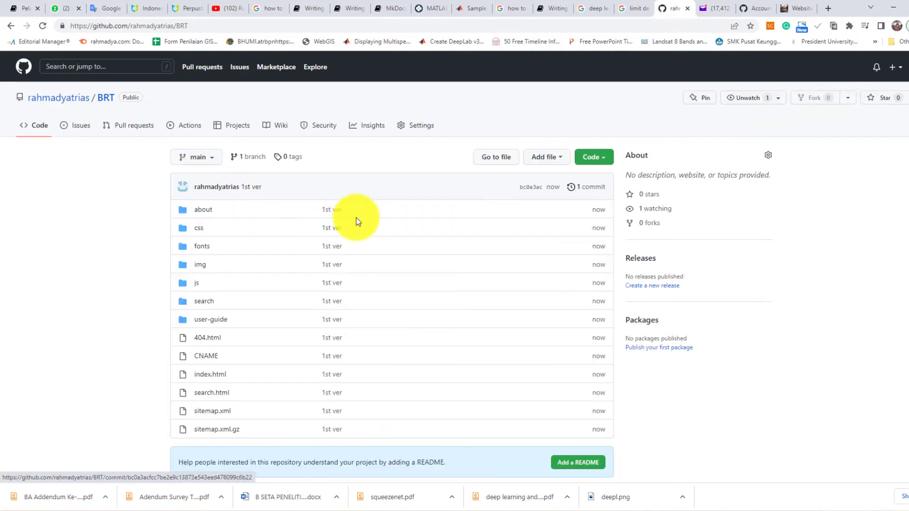
# Scroll through the BRT repository's General settings page.
pyautogui.scroll(-3, 311, 307)
pyautogui.scroll(3, 311, 307)
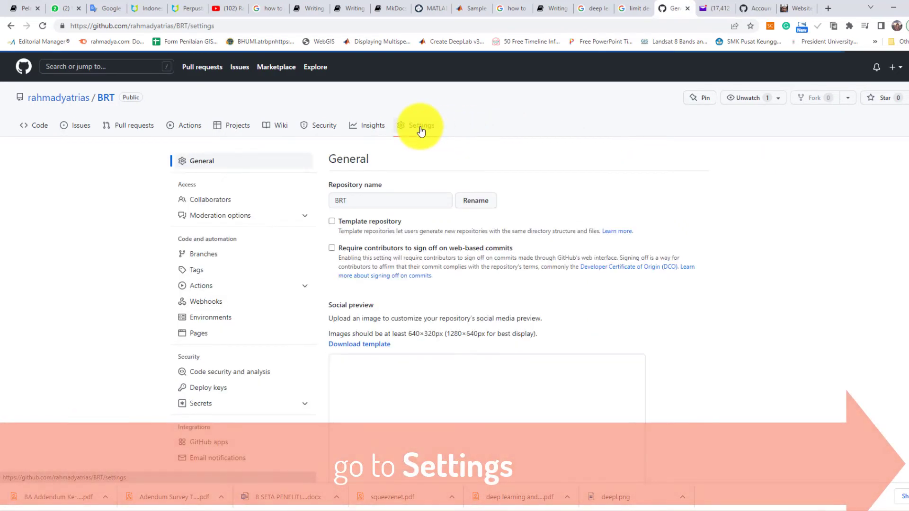
pyautogui.scroll(-4, 469, 299)
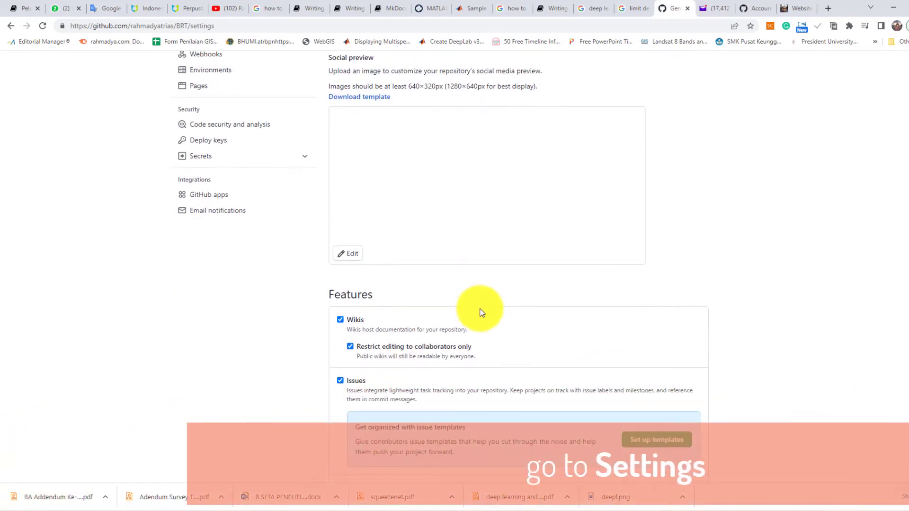
pyautogui.scroll(-1, 481, 310)
pyautogui.scroll(-3, 491, 326)
pyautogui.scroll(-4, 492, 325)
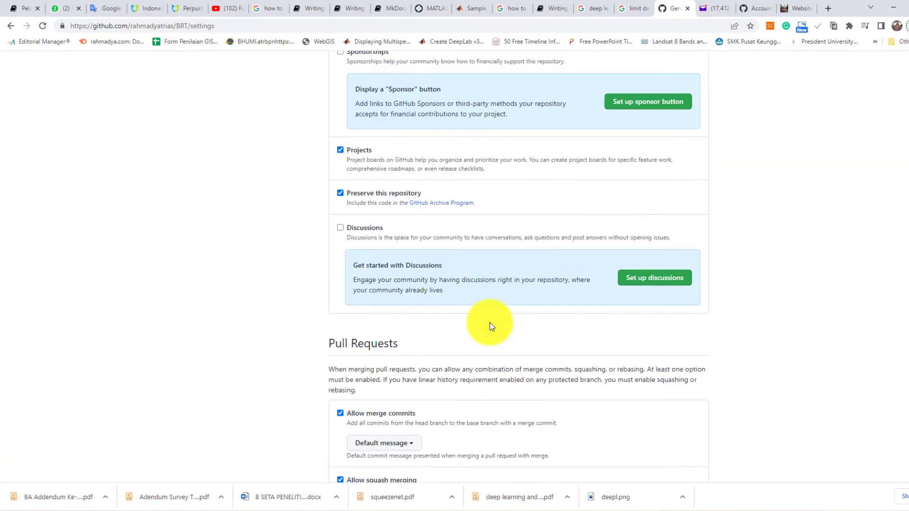
pyautogui.scroll(-5, 492, 326)
pyautogui.scroll(-1, 491, 326)
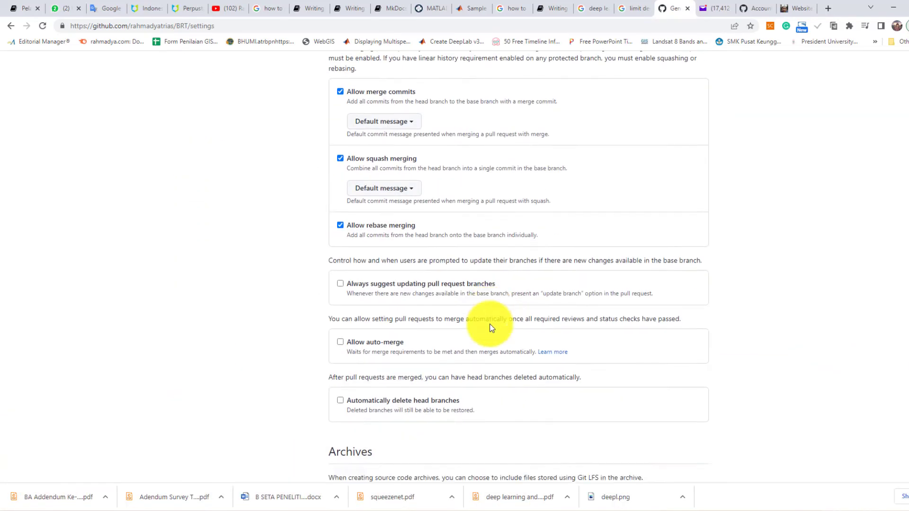
pyautogui.scroll(-3, 491, 326)
pyautogui.scroll(9, 490, 325)
pyautogui.scroll(7, 491, 324)
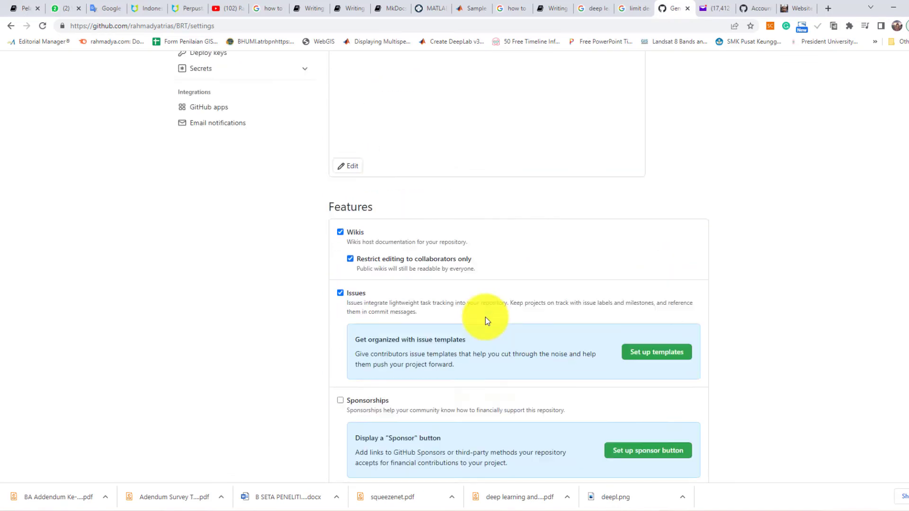
pyautogui.scroll(4, 487, 314)
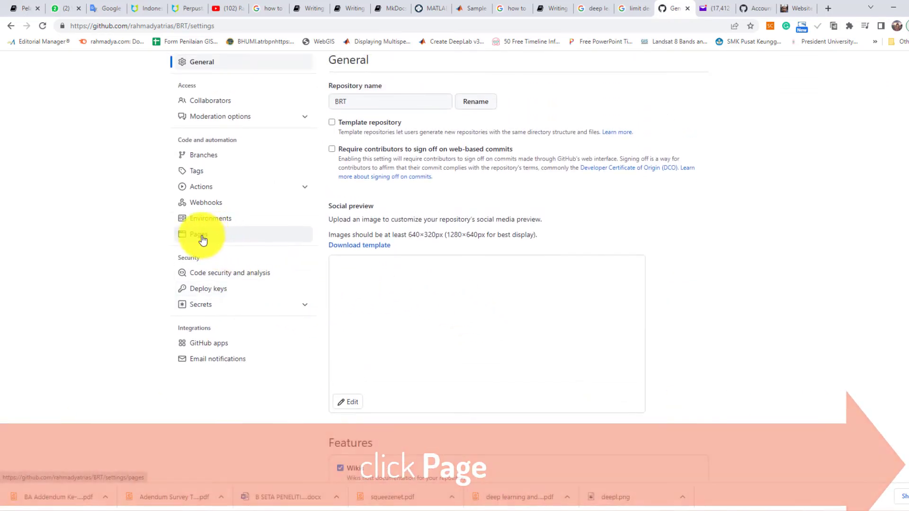
# Go to Pages settings and keep the source as Deploy from a branch.
pyautogui.click(201, 238)
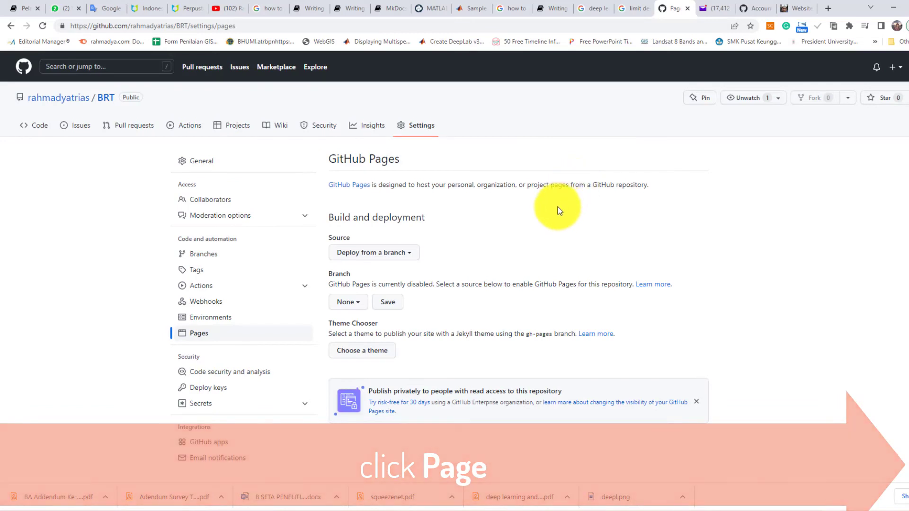
pyautogui.scroll(-2, 545, 214)
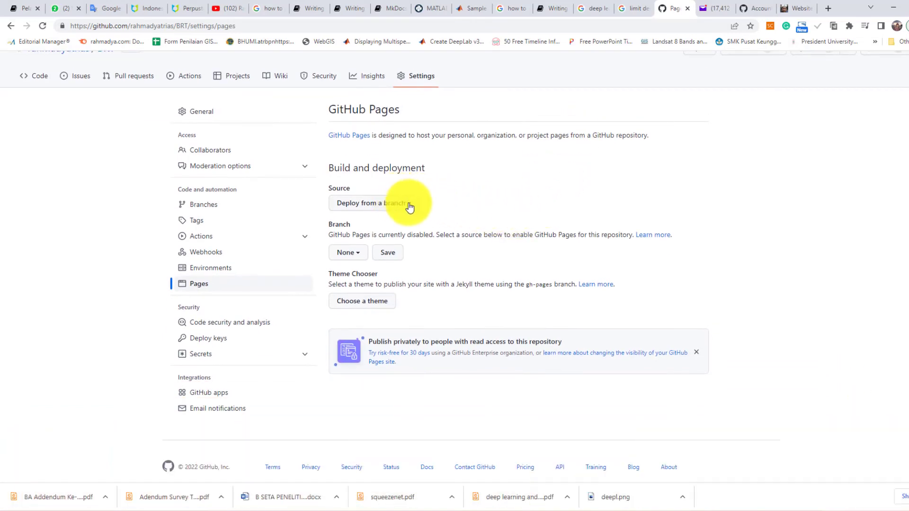
pyautogui.click(410, 207)
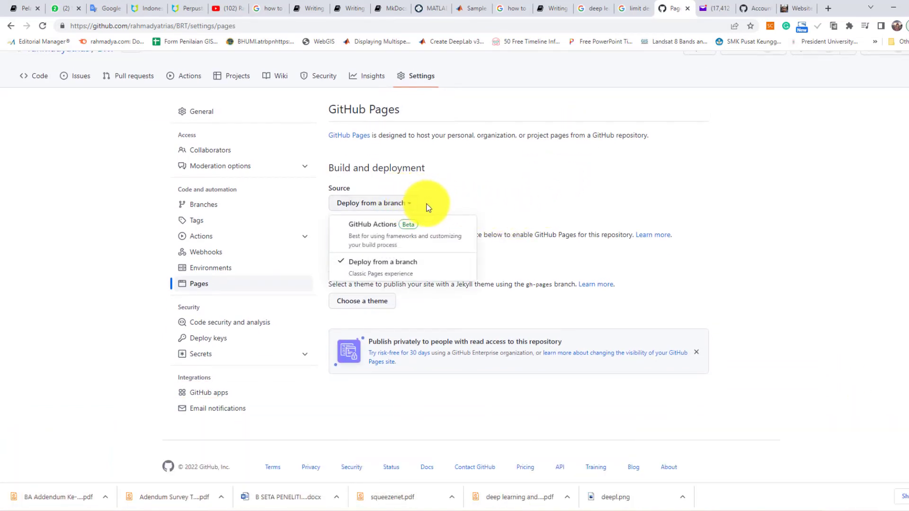
pyautogui.click(491, 196)
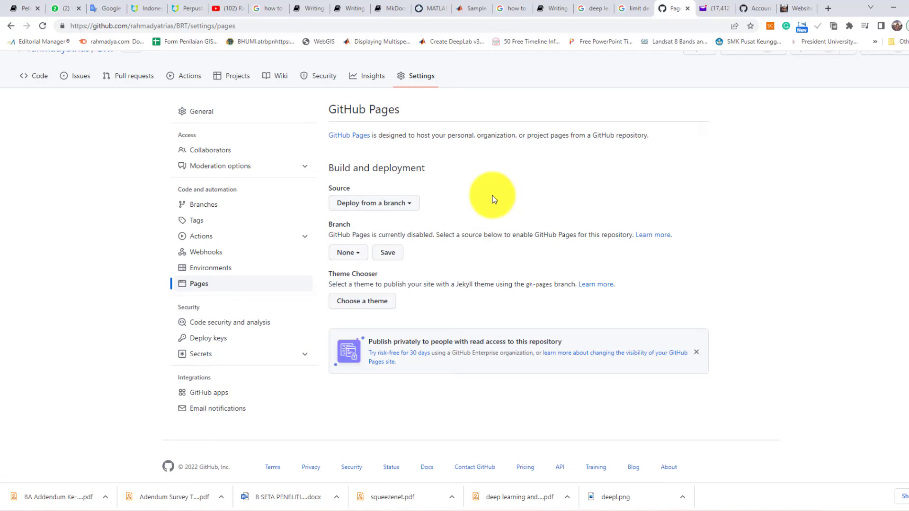
# Publish from the main branch with / (root) and save the Pages settings.
pyautogui.click(363, 256)
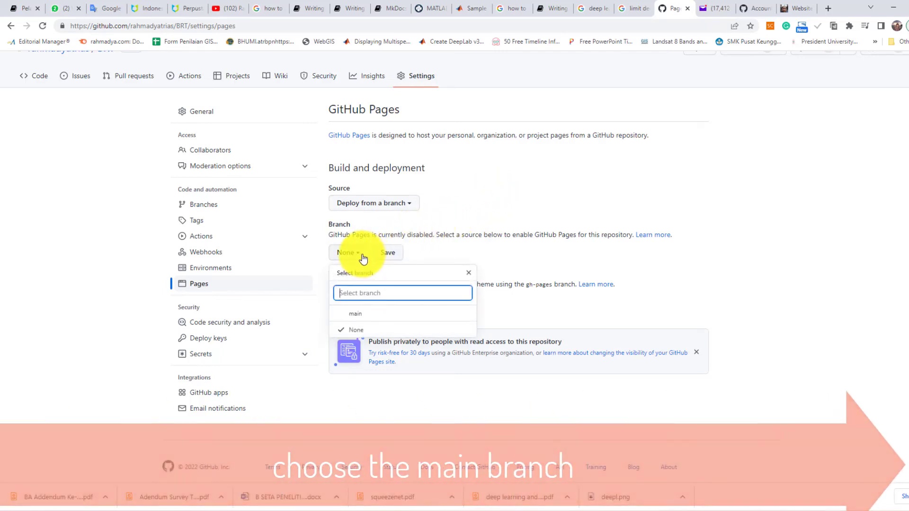
pyautogui.click(360, 315)
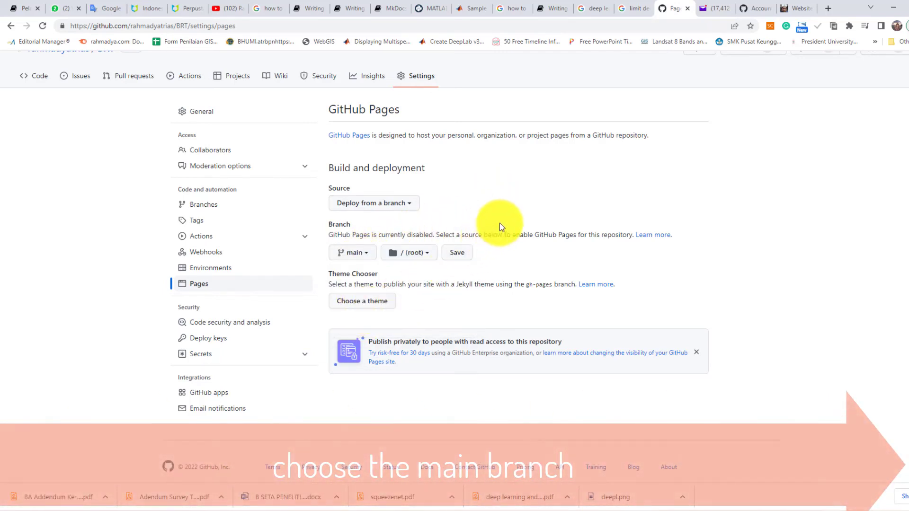
pyautogui.scroll(-1, 499, 223)
pyautogui.scroll(2, 544, 222)
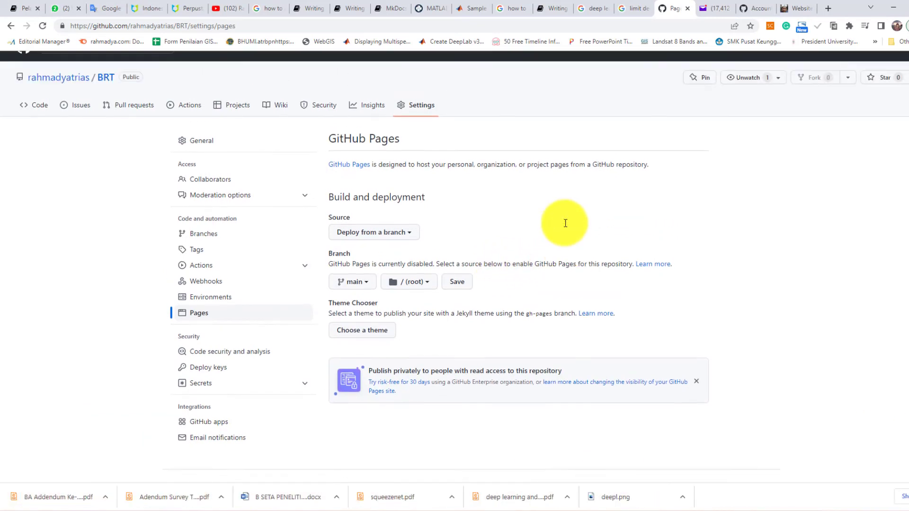
pyautogui.scroll(-2, 565, 223)
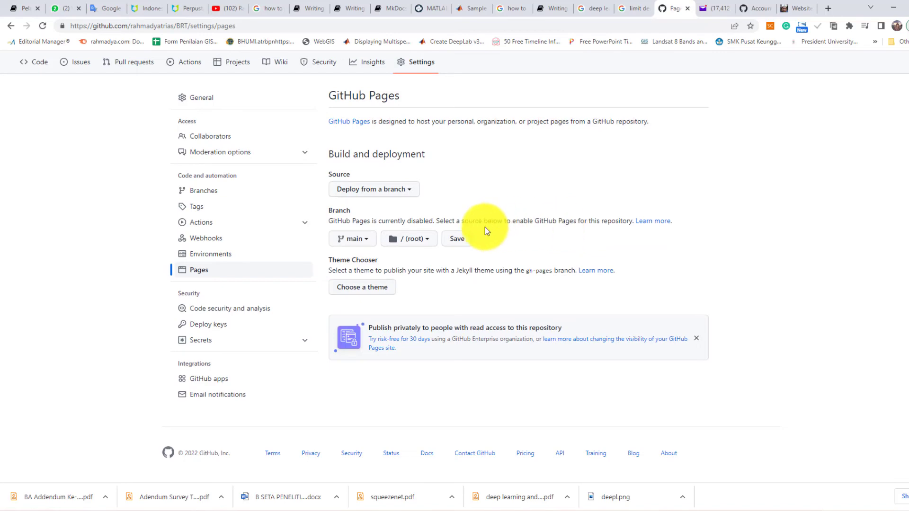
pyautogui.click(458, 239)
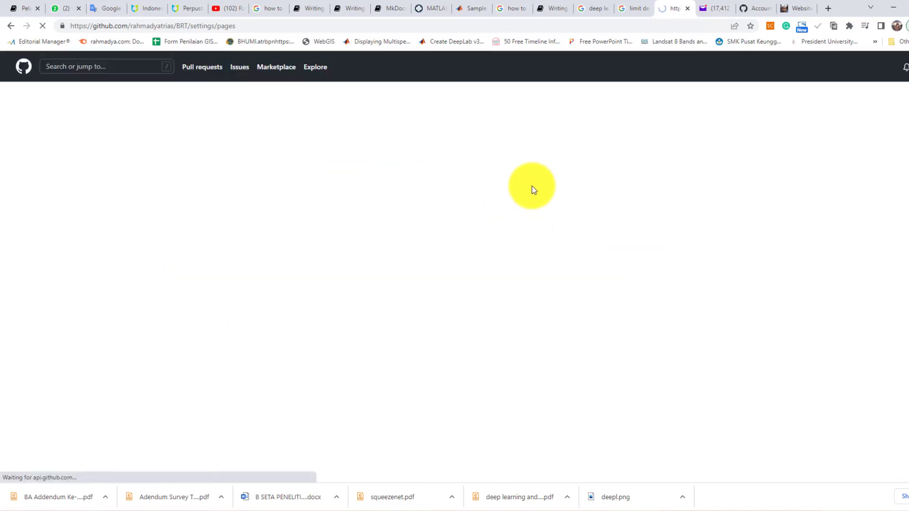
pyautogui.scroll(-5, 527, 189)
pyautogui.scroll(-1, 527, 193)
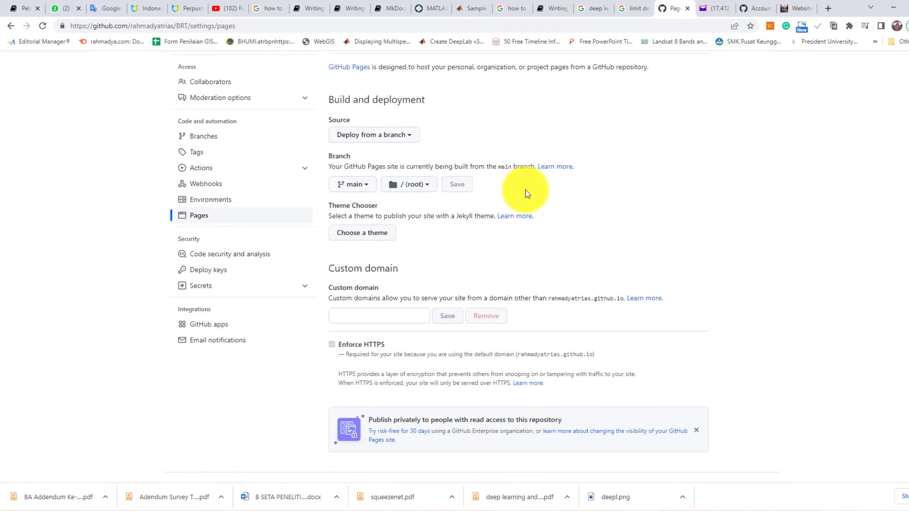
pyautogui.scroll(-3, 527, 194)
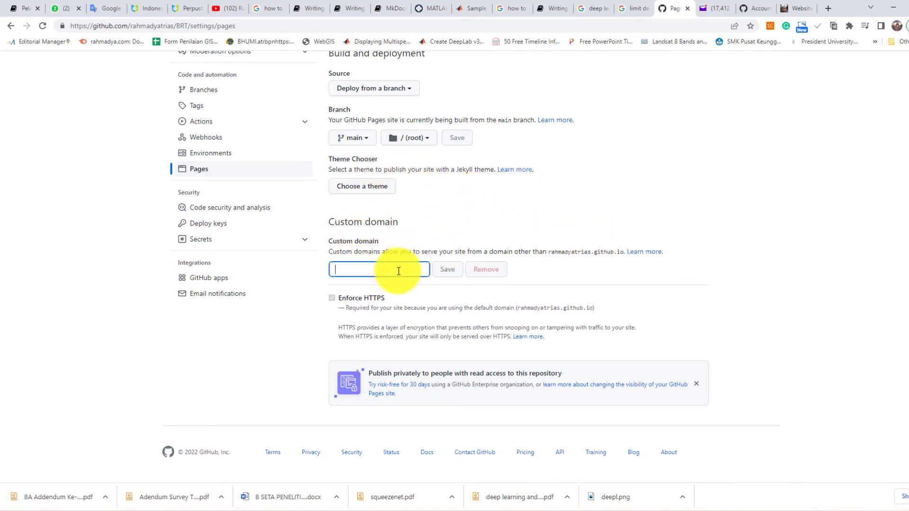
# Enter 'brt' as a custom domain, then visit the live BRT Pages site in a new tab.
pyautogui.scroll(2, 390, 282)
pyautogui.write('brt')
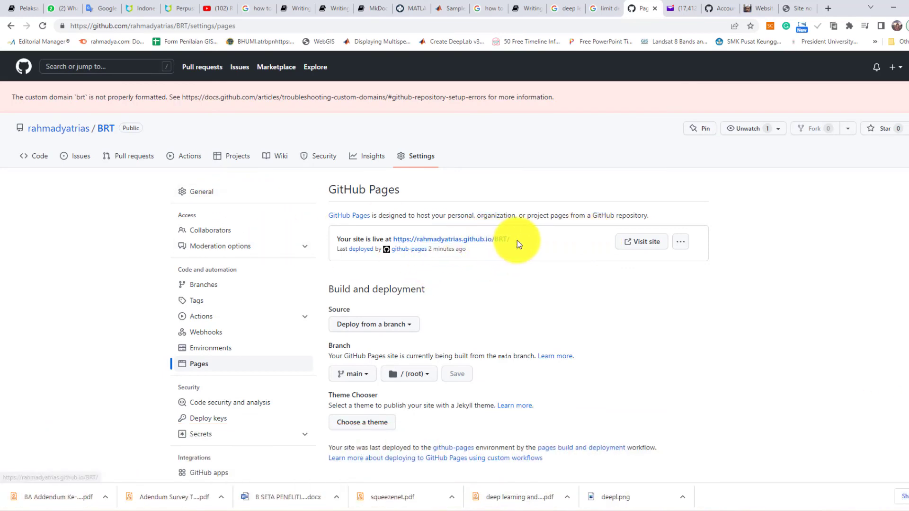
pyautogui.click(645, 246)
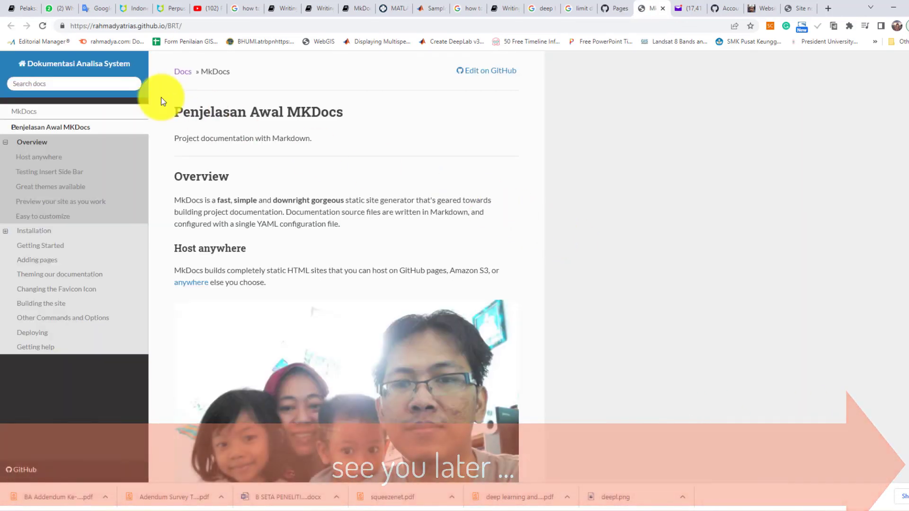
# Check the github.io URL and scroll down to the family photo under Host anywhere and back.
pyautogui.click(81, 27)
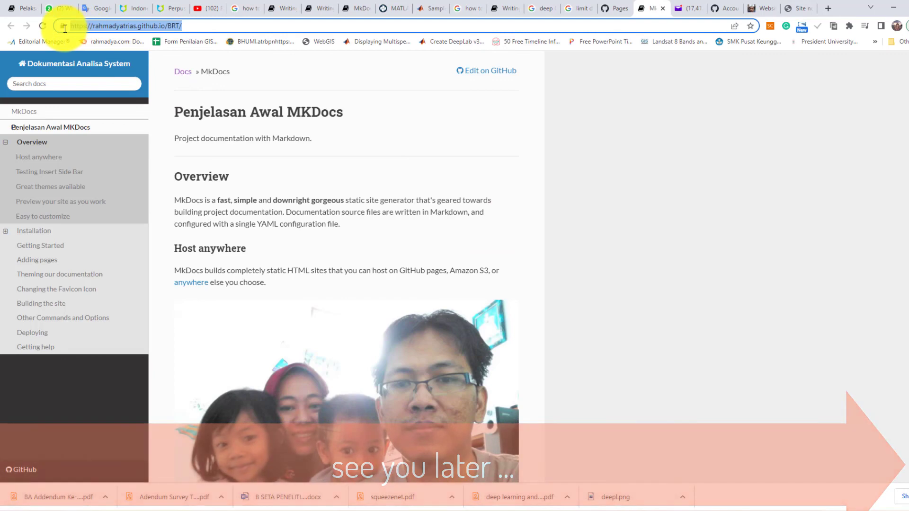
pyautogui.scroll(-3, 311, 239)
pyautogui.scroll(1, 311, 239)
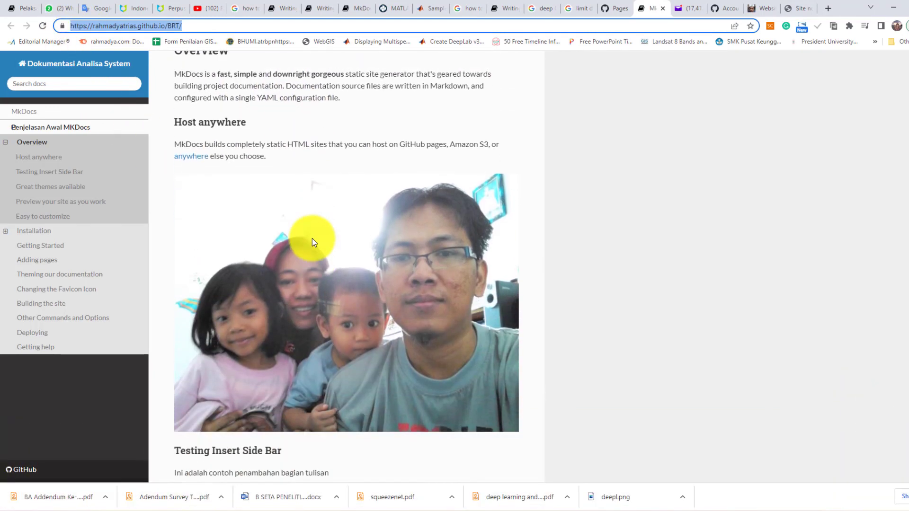
pyautogui.scroll(3, 312, 242)
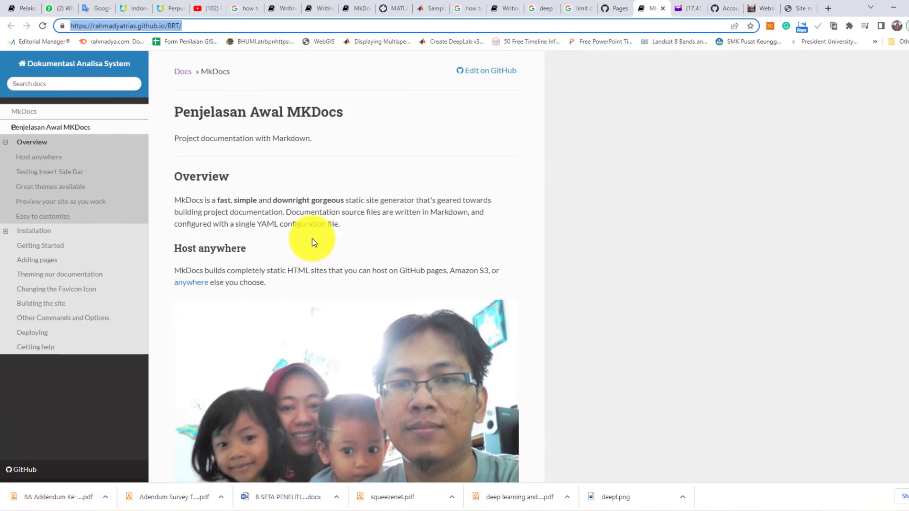